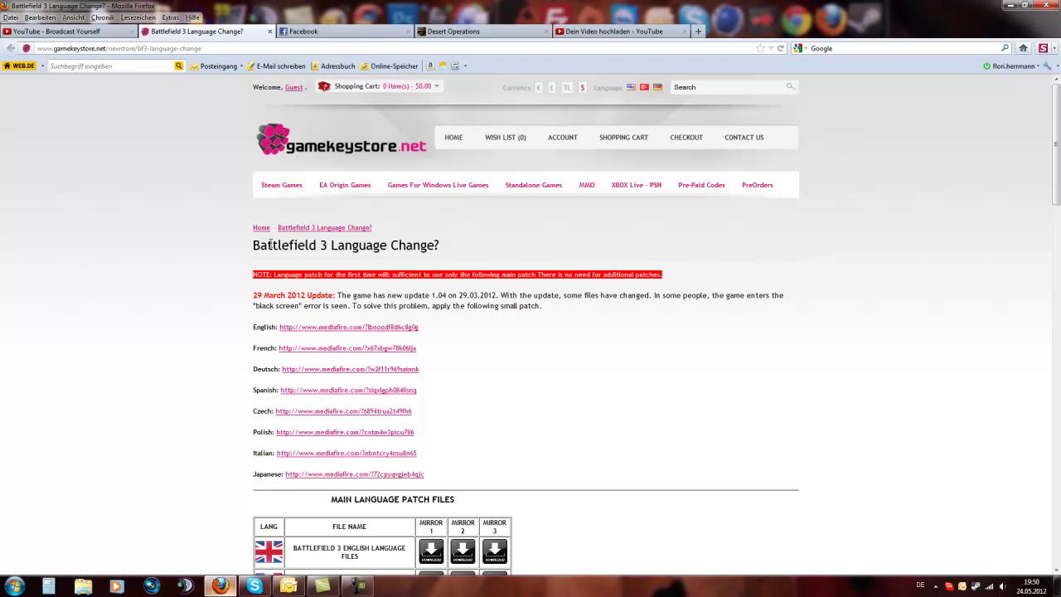
Step: Review the English and German Battlefield 3 language files in the main language patch table
scroll(141, 253, "down", 4)
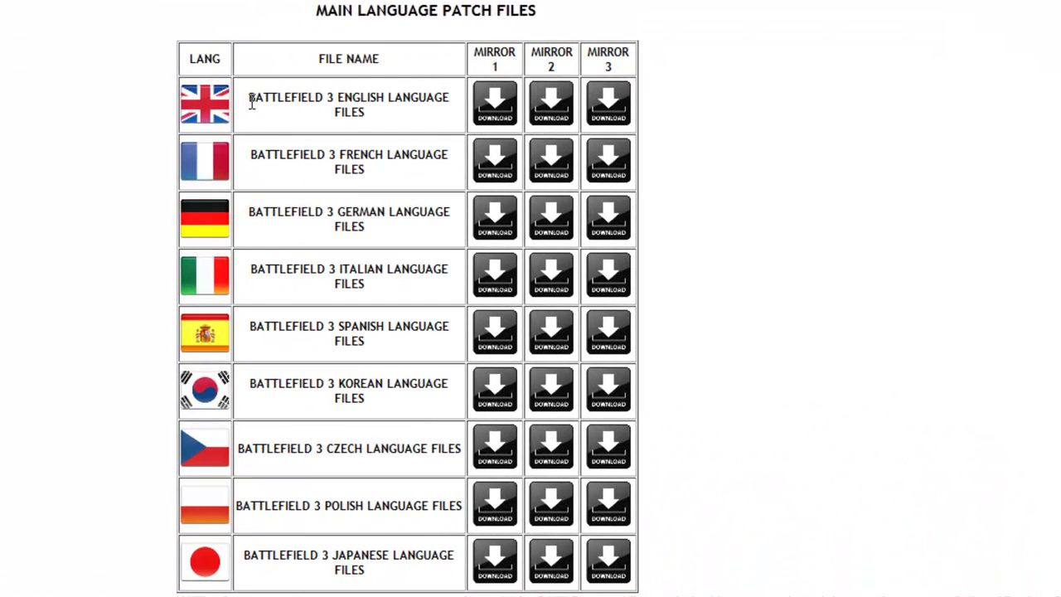
left_click_drag(246, 97, 454, 122)
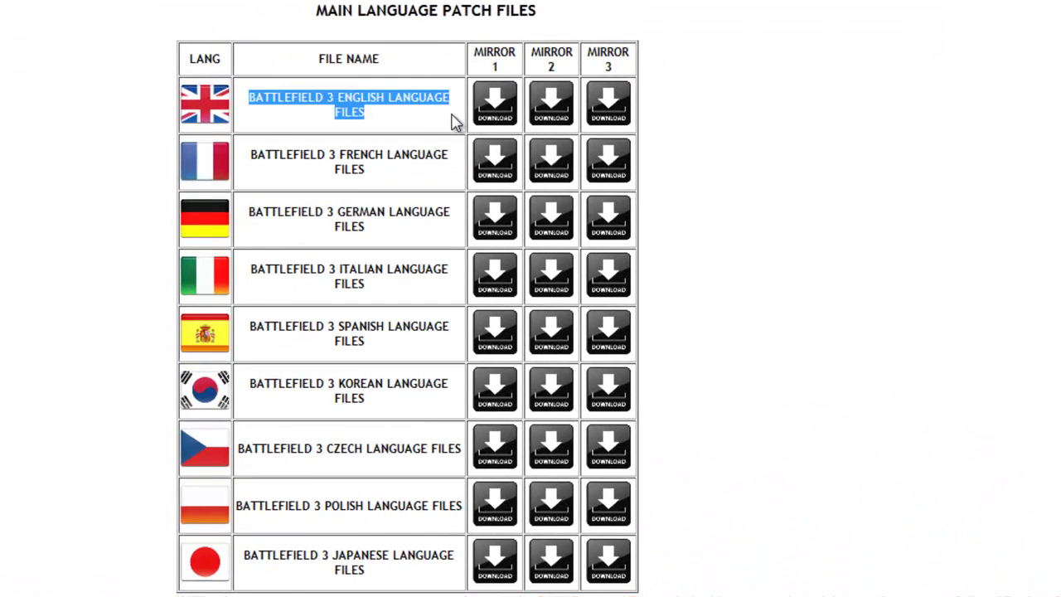
left_click(348, 97)
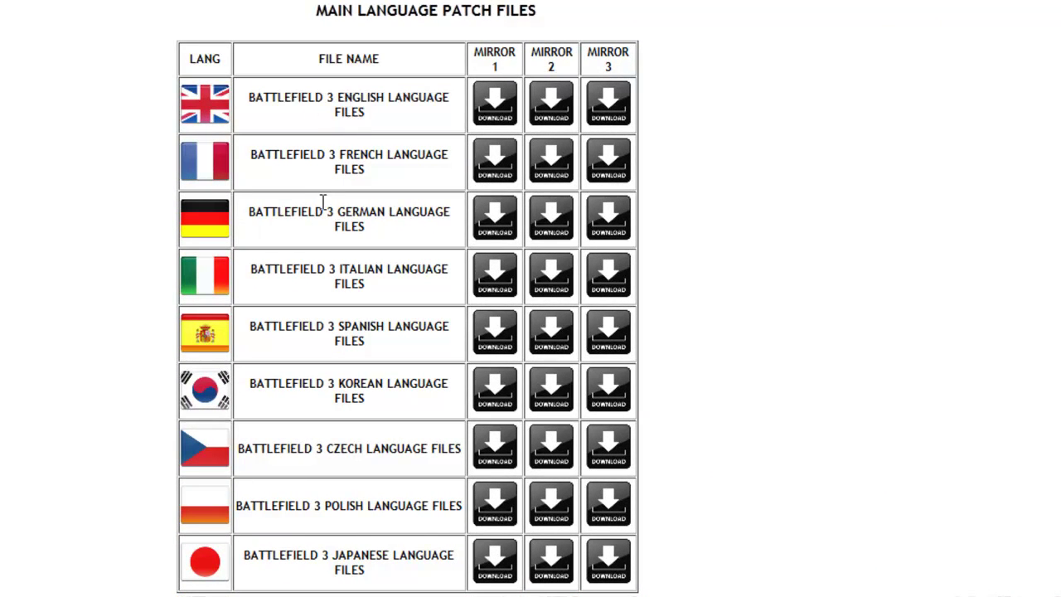
left_click_drag(268, 206, 361, 225)
left_click(342, 226)
scroll(898, 205, "down", 3)
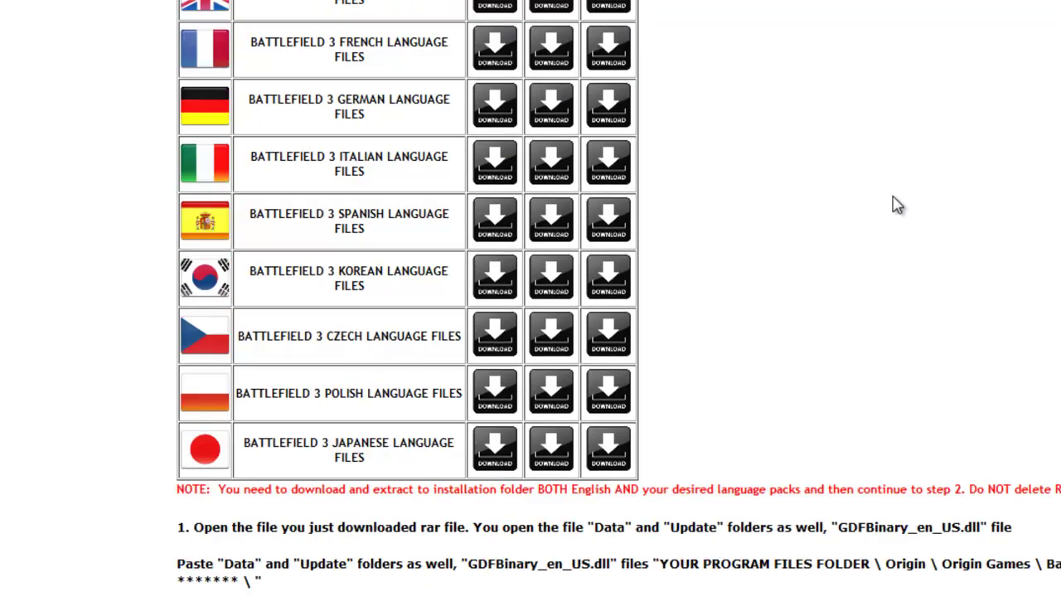
Step: Read the installation instructions below the patch table, focusing on the BF3 Language Changer download in step 2
scroll(892, 208, "down", 15)
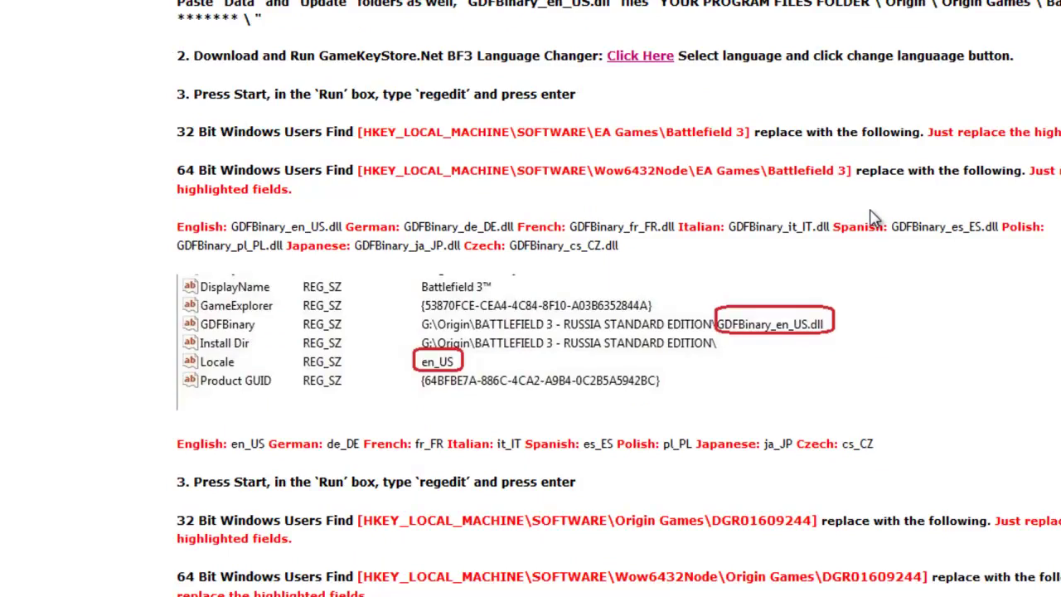
scroll(874, 218, "up", 5)
scroll(729, 144, "up", 5)
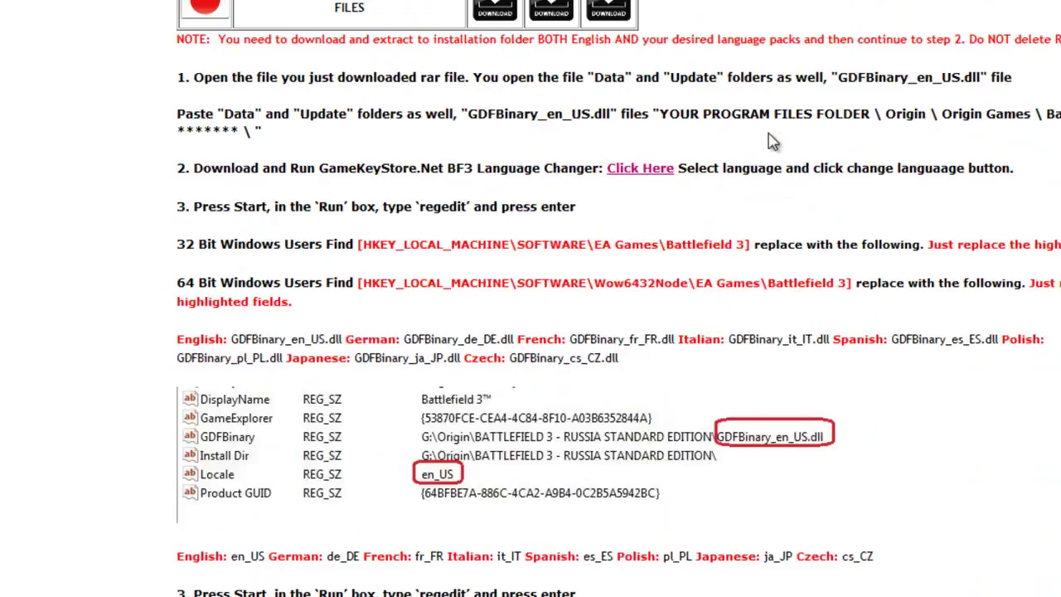
left_click_drag(725, 175, 177, 171)
left_click(593, 174)
left_click_drag(602, 168, 675, 171)
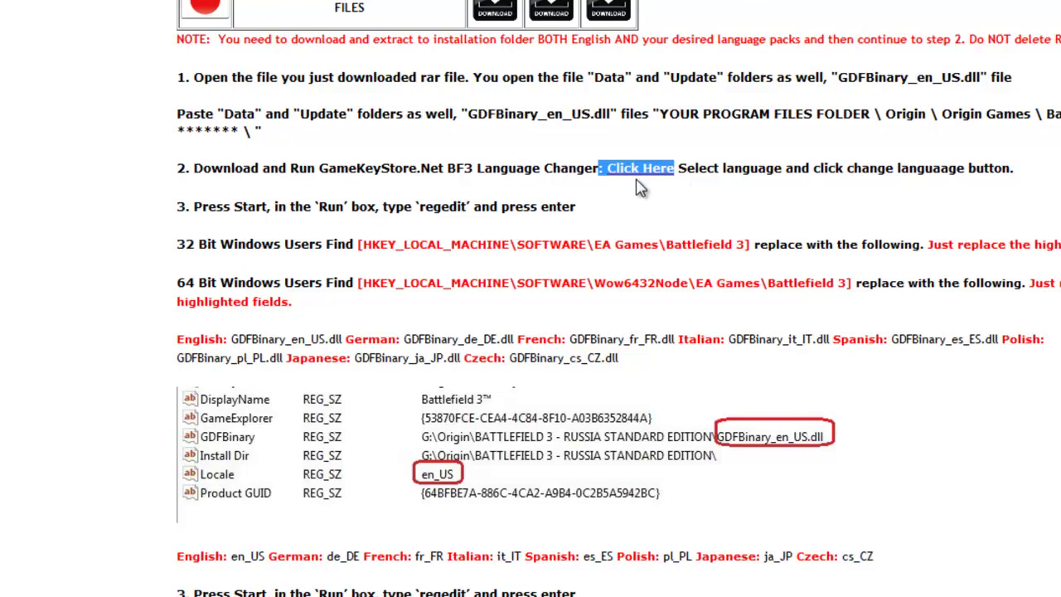
left_click(989, 253)
scroll(530, 298, "up", 10)
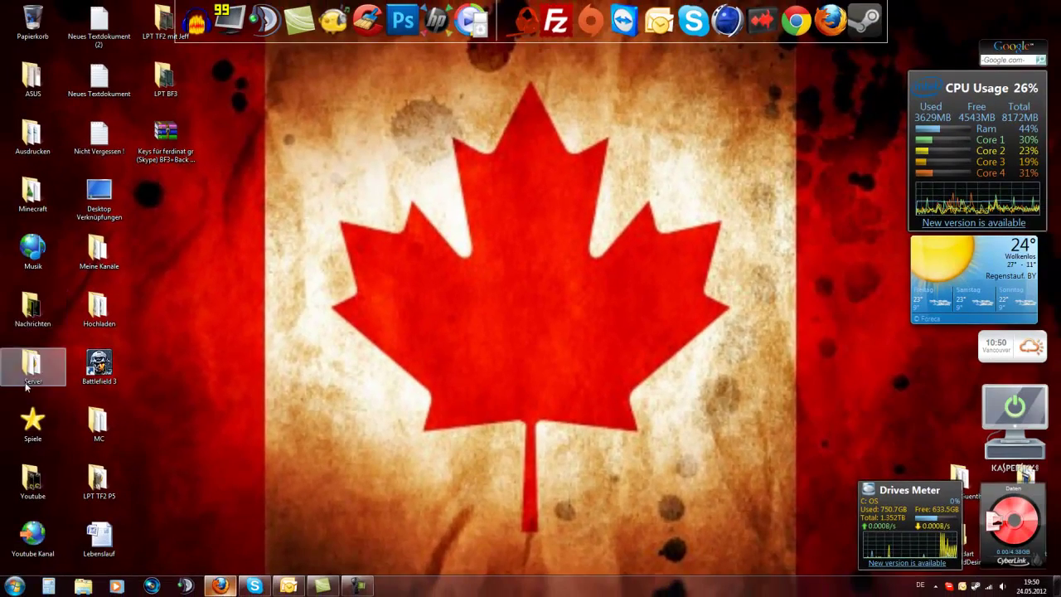
Step: Open the BF3 Deutsch folder inside Spiele on the desktop and dock its window to the right half
double_click(33, 425)
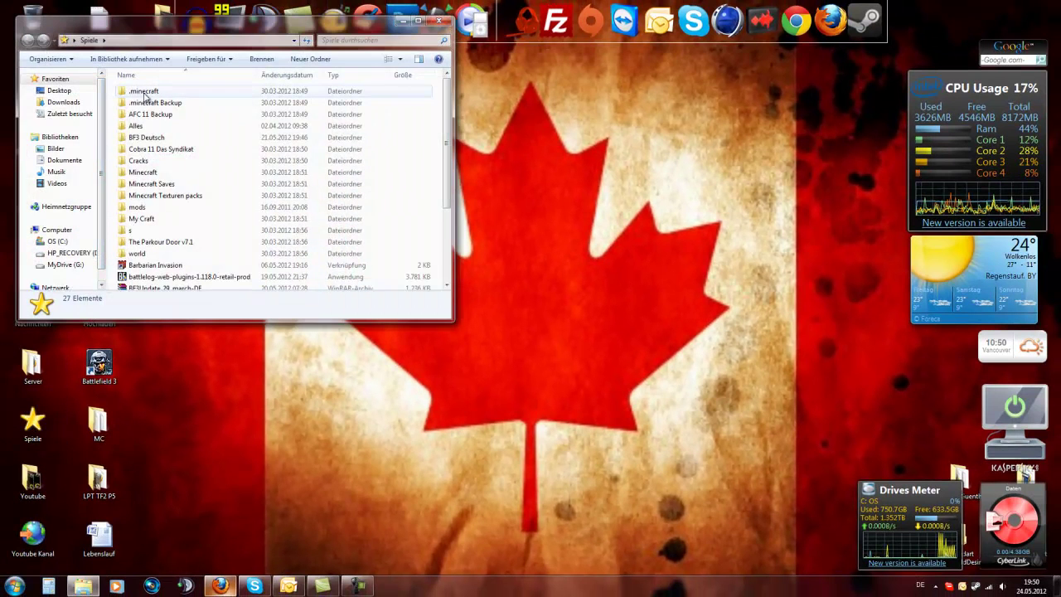
double_click(150, 137)
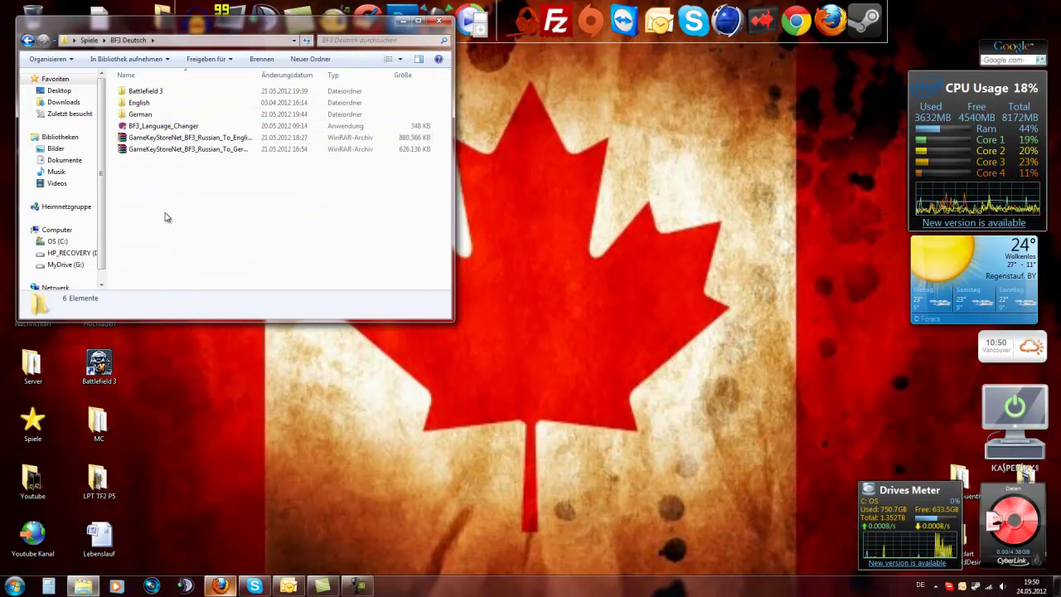
left_click_drag(177, 30, 1059, 48)
Step: Select the Russian-to-English and Russian-to-German archives, view their extraction options, and dismiss the options
left_click(694, 135)
left_click(686, 122, "shift")
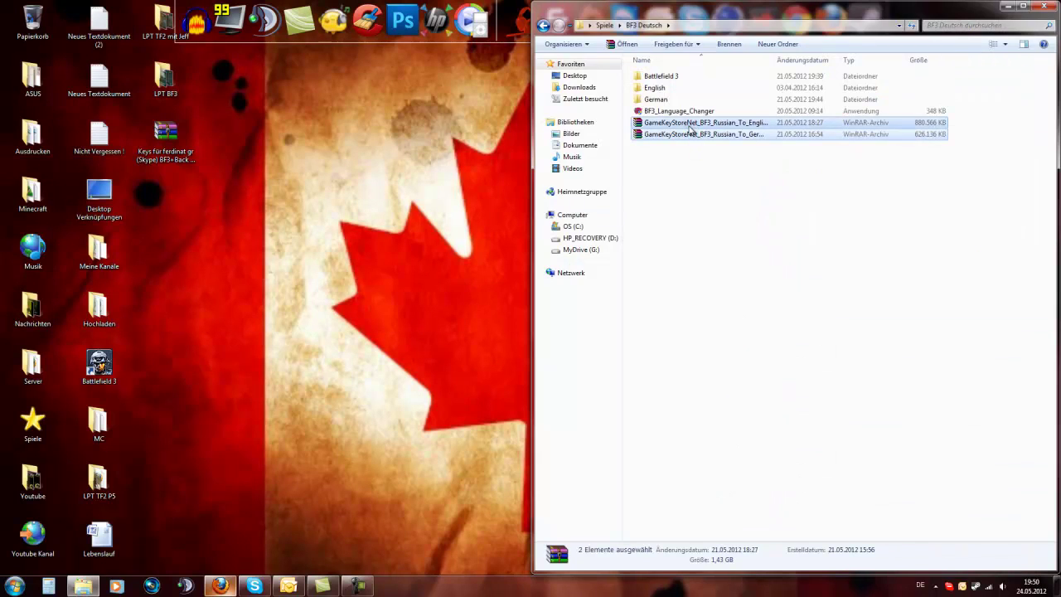
right_click(690, 130)
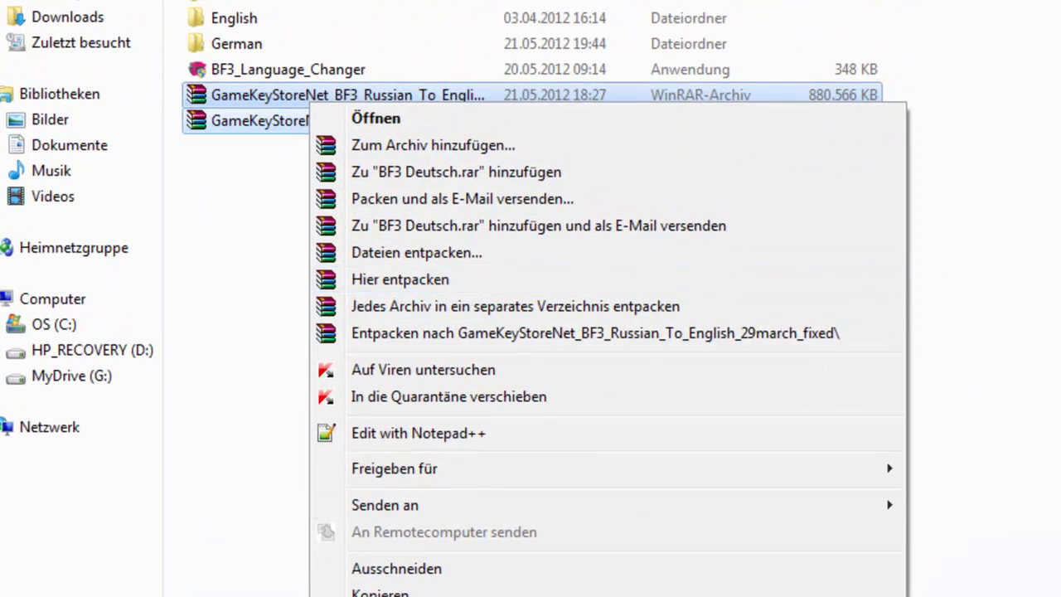
left_click(230, 497)
left_click(229, 497)
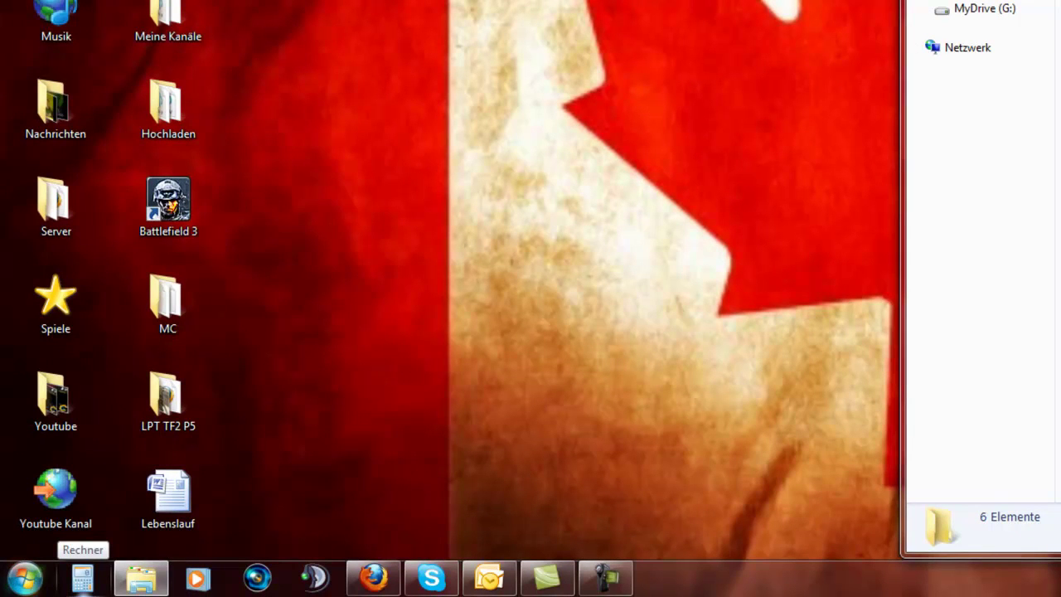
Step: Open the Battlefield 3 installation folder under Programme (x86)\Origin Games on drive C, beside the BF3 Deutsch window
left_click(25, 578)
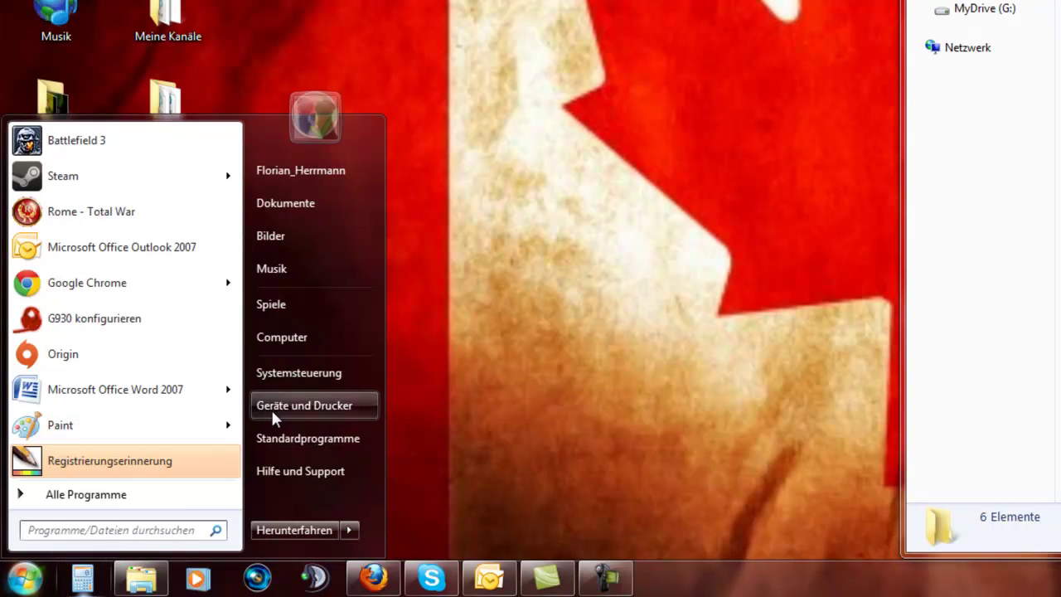
left_click(267, 344)
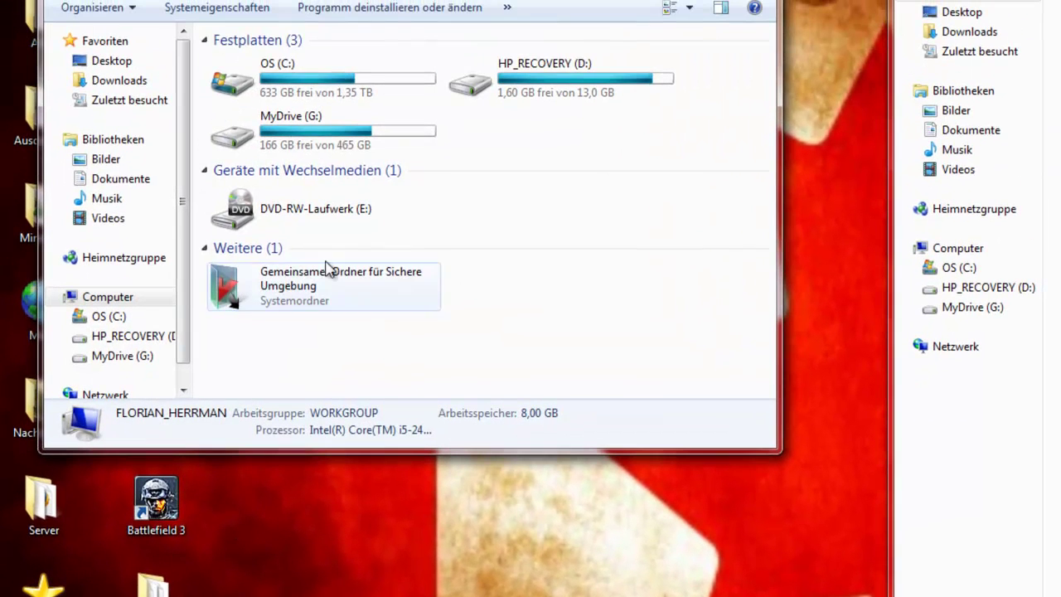
double_click(249, 79)
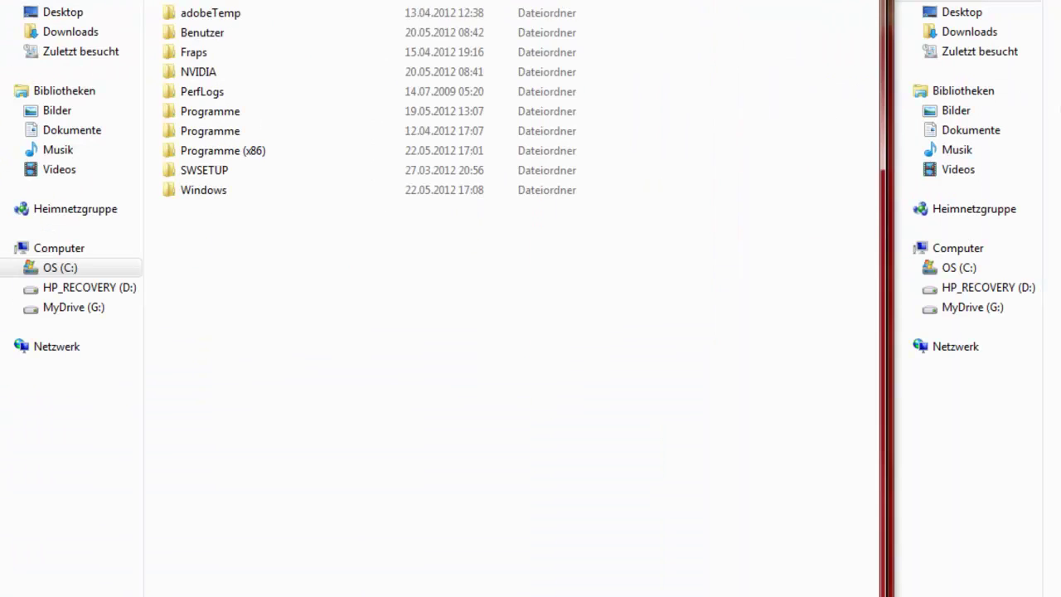
double_click(202, 150)
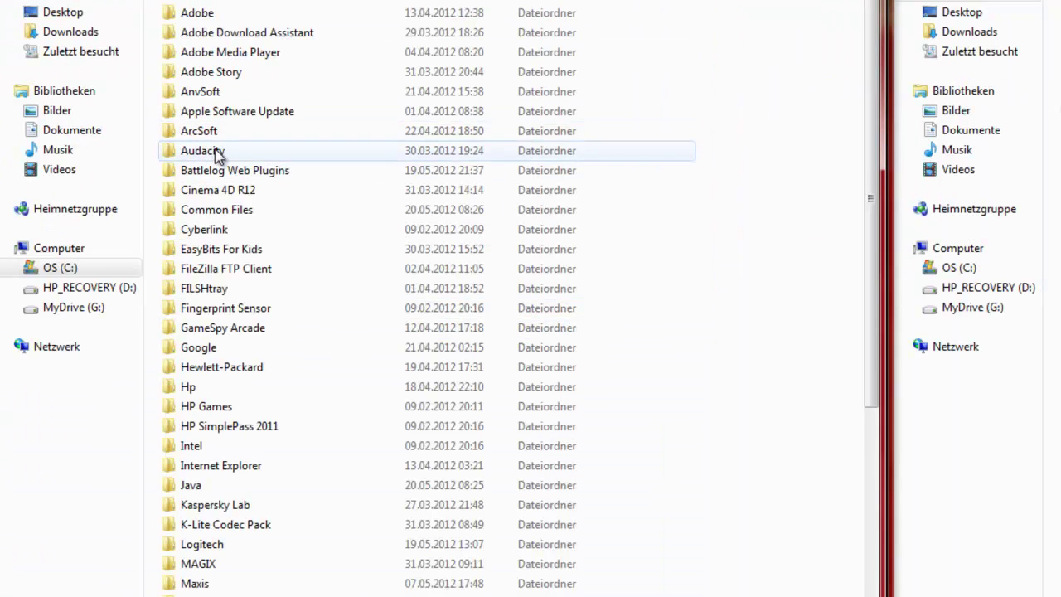
scroll(224, 470, "down", 6)
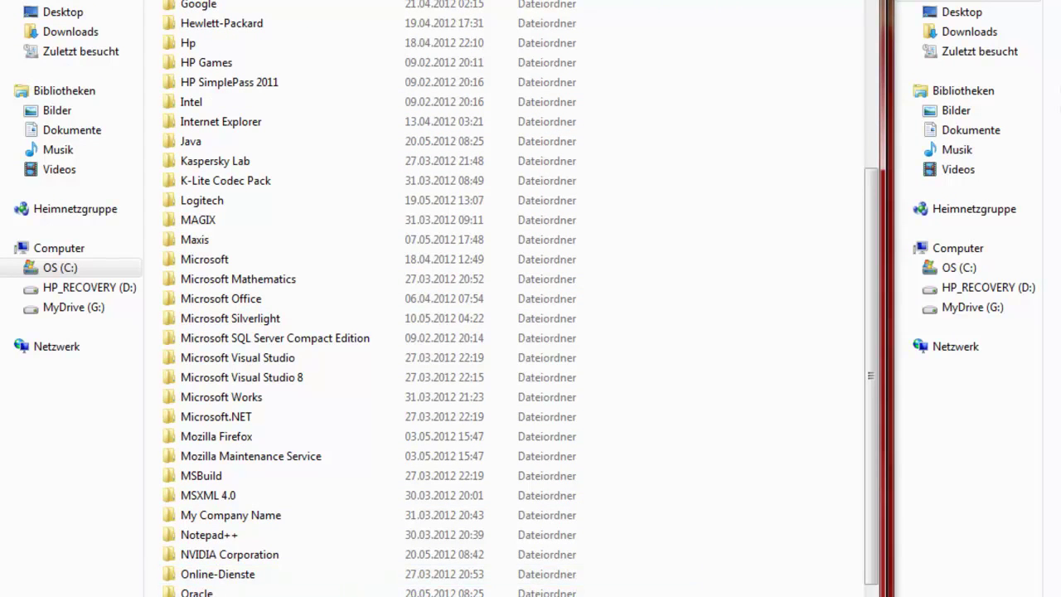
double_click(232, 593)
double_click(236, 14)
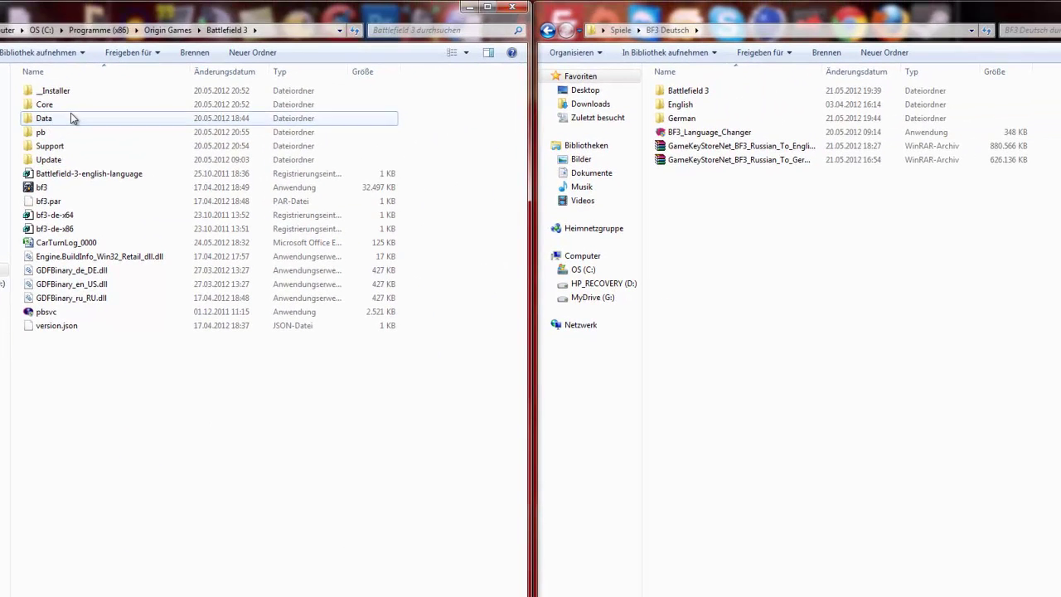
Step: Open the Data\Win32\Loc subfolder of the Battlefield 3 installation to view its language files
double_click(70, 118)
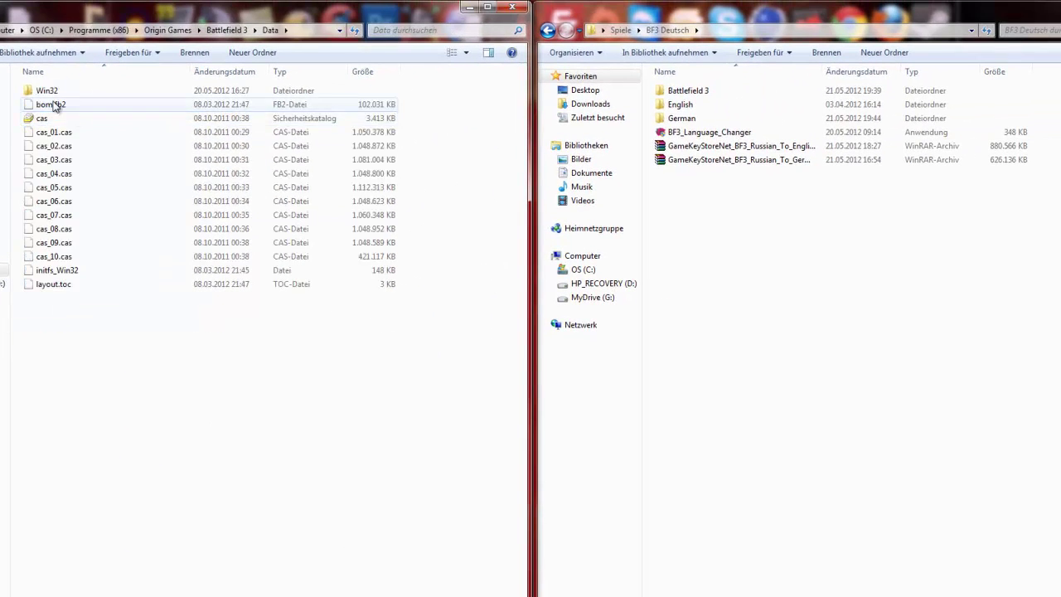
double_click(65, 93)
double_click(41, 105)
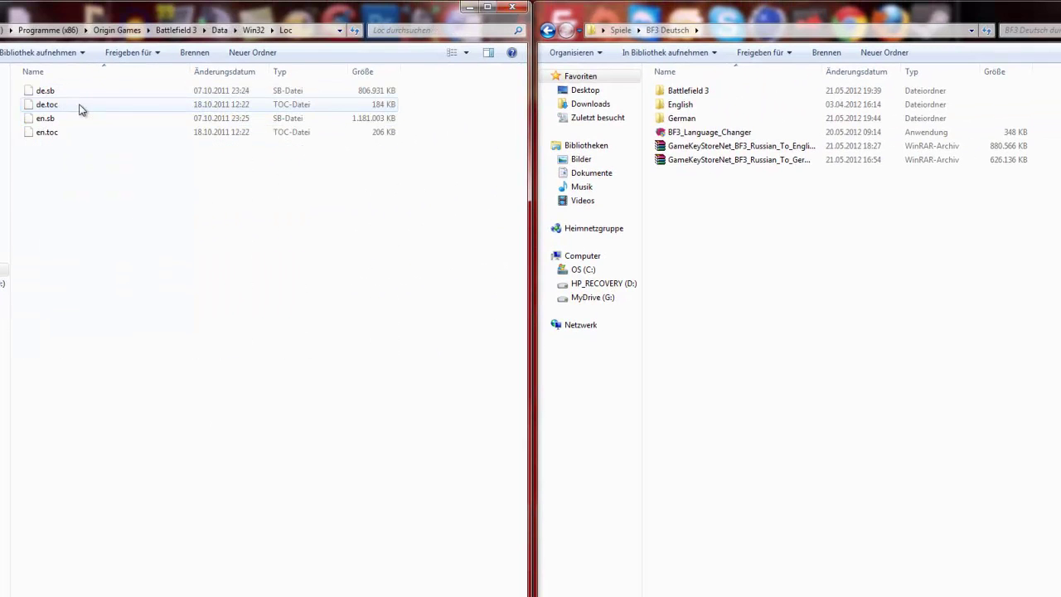
Step: Open English\Data\Win32\Loc within BF3 Deutsch and select en.sb and en.toc to compare with the installation
double_click(701, 105)
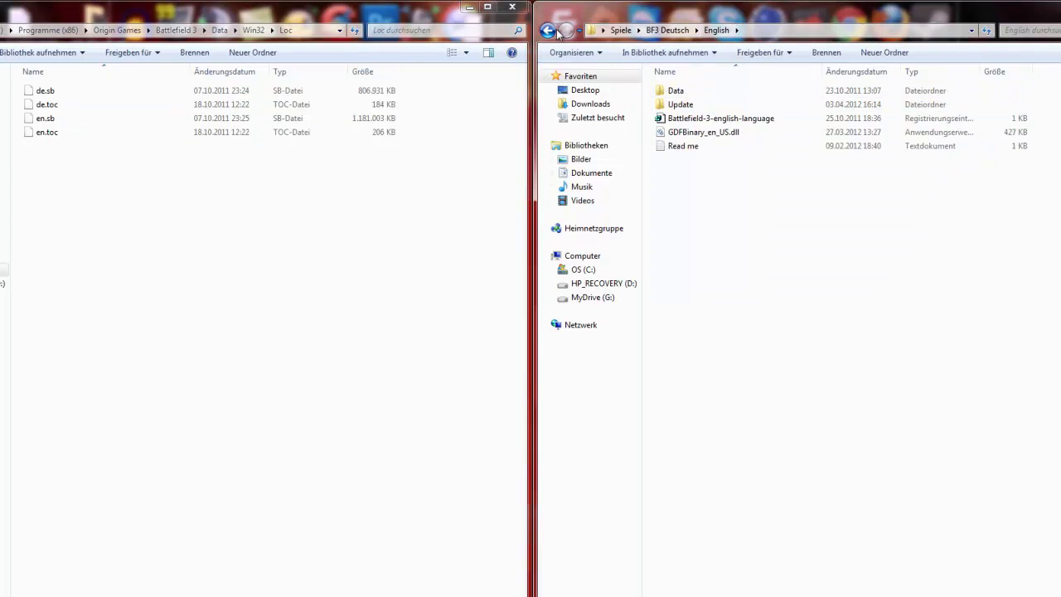
double_click(677, 90)
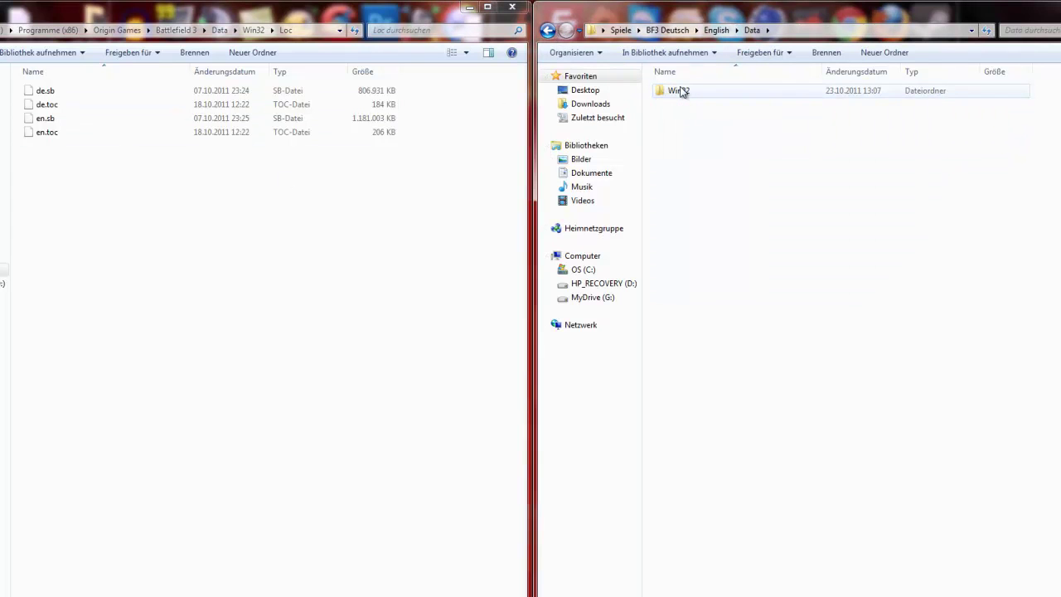
double_click(682, 92)
double_click(682, 93)
left_click_drag(688, 142, 533, 52)
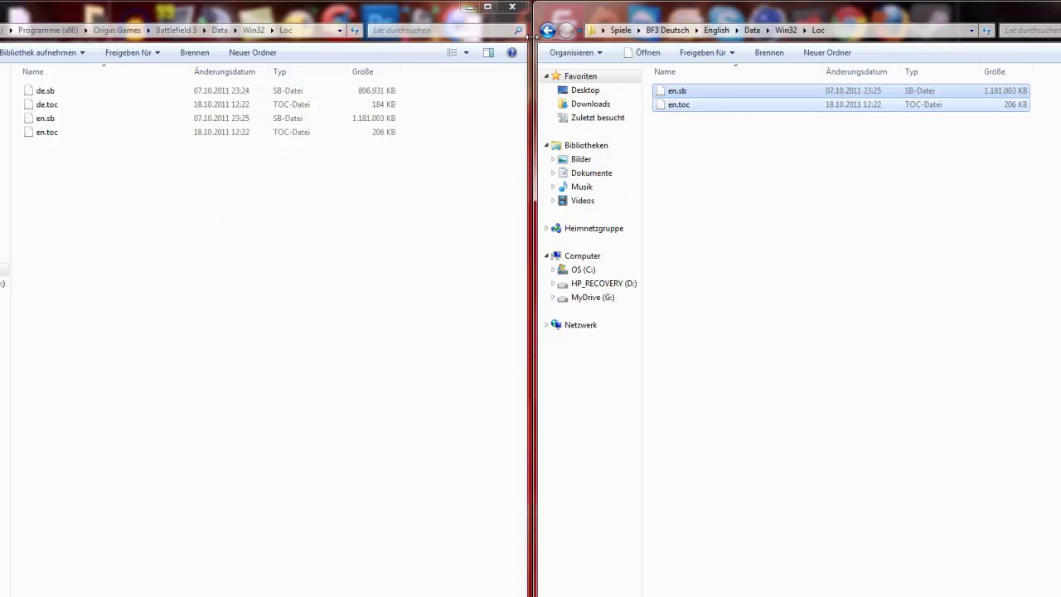
Step: Return to BF3 Deutsch, open German\Data\Win32\Loc and select de.sb and de.toc to compare with the installation
left_click(547, 32)
left_click(547, 32)
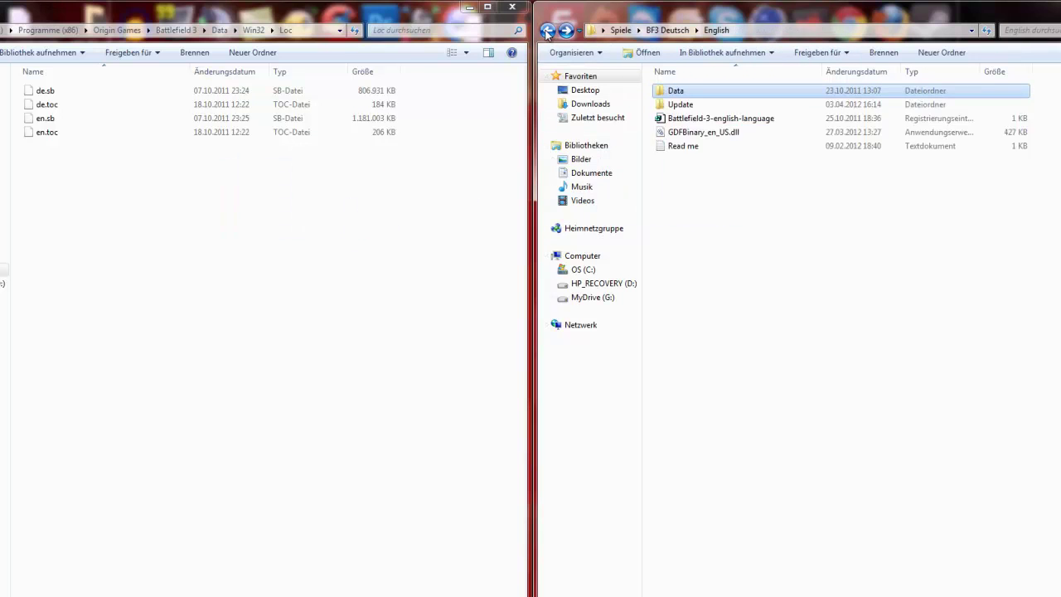
left_click(547, 31)
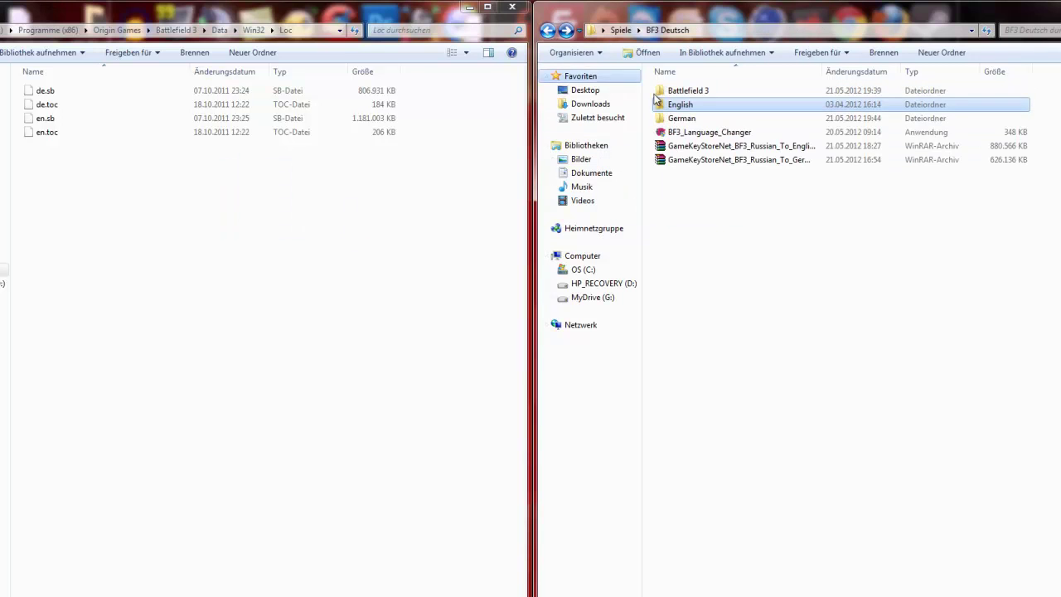
double_click(674, 119)
double_click(715, 97)
double_click(716, 97)
double_click(715, 97)
left_click_drag(713, 150, 713, 242)
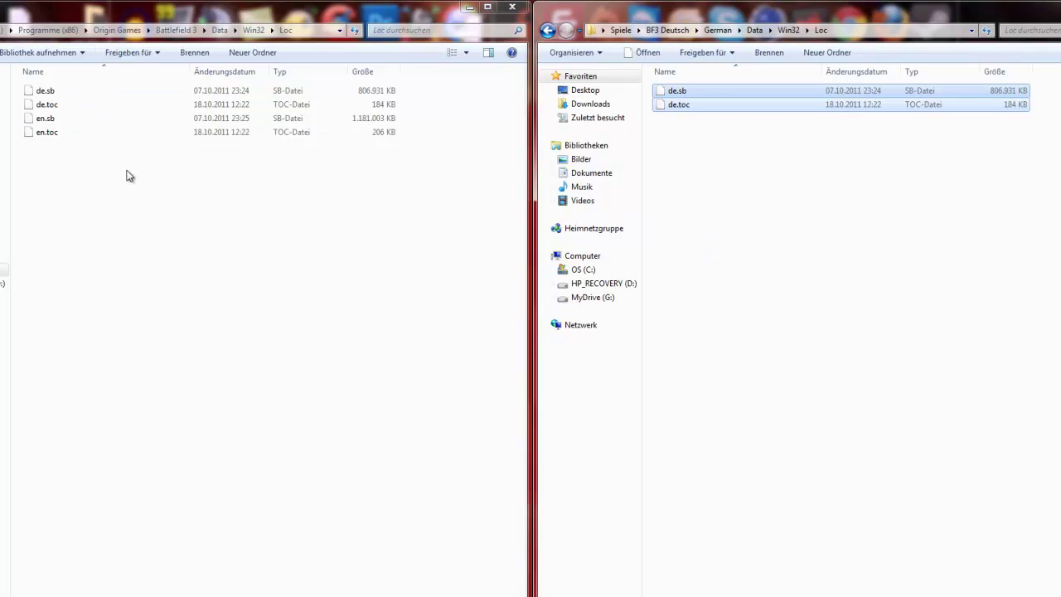
left_click(390, 274)
left_click(871, 201)
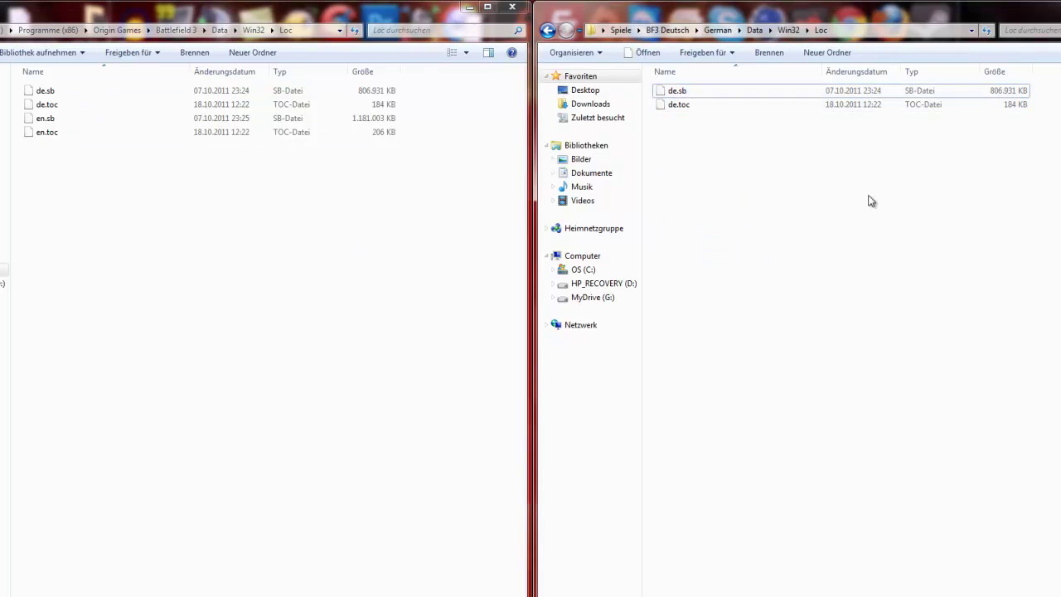
Step: Go back to the German patch folder in one window and the main Battlefield 3 folder in the other
left_click(547, 32)
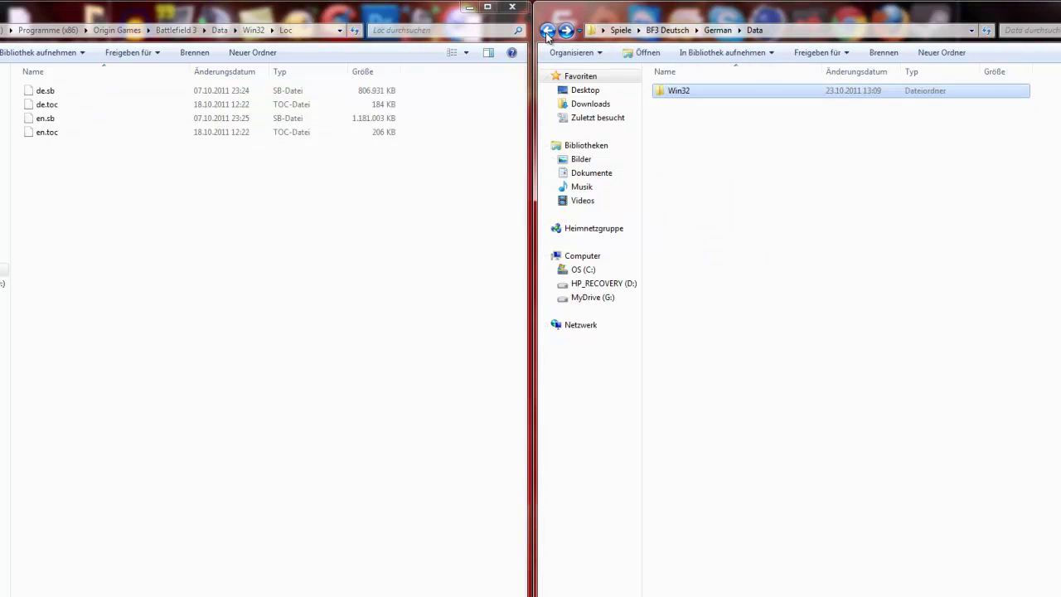
left_click(547, 32)
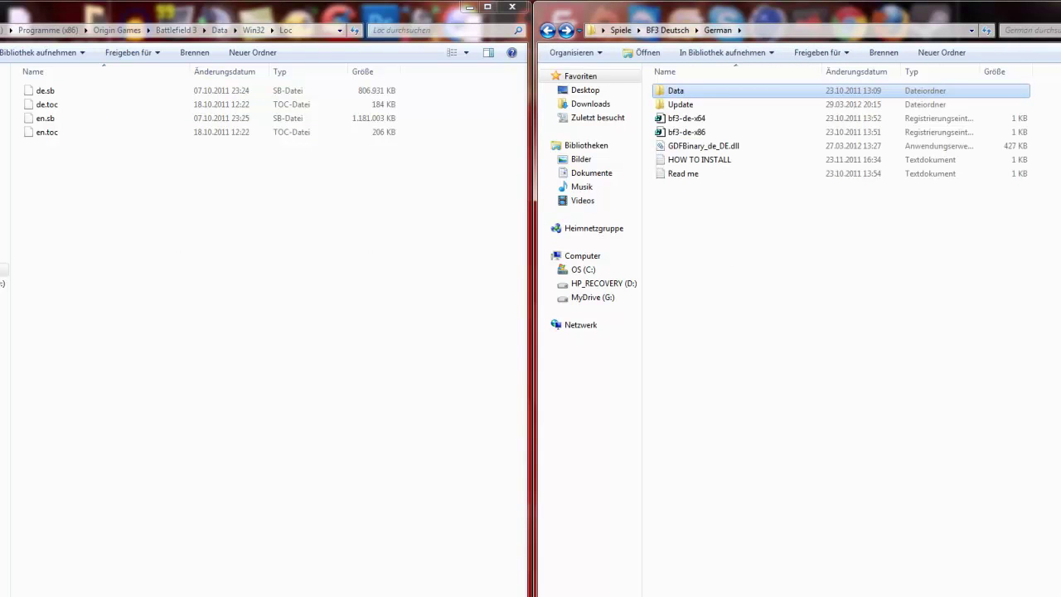
key("BackSpace")
key("BackSpace")
key("BackSpace")
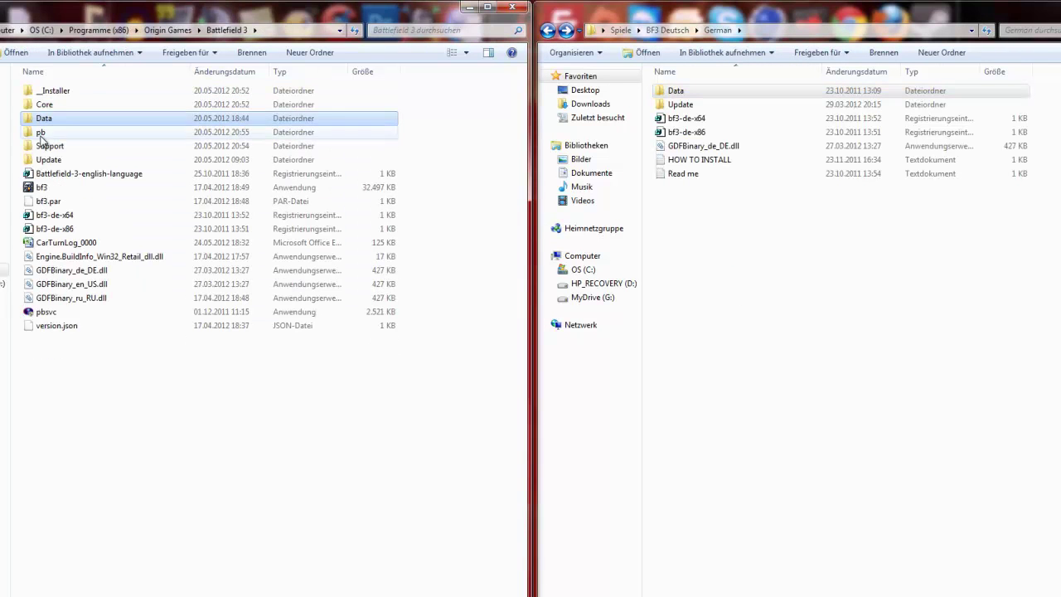
Step: Open Update\Patch\Data\Win32\Loc in the Battlefield 3 installation to view its language files
double_click(56, 163)
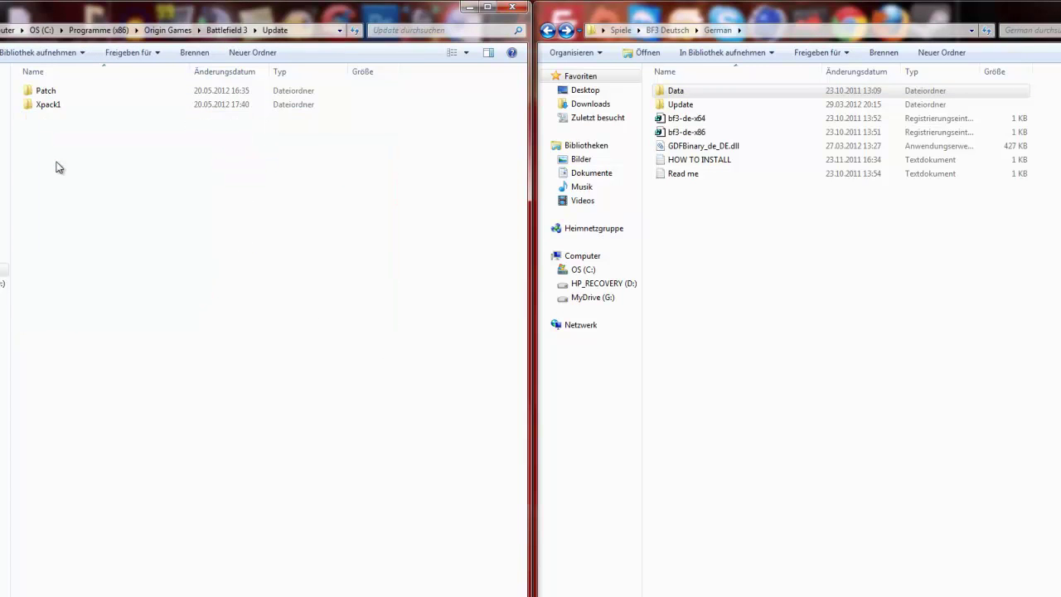
left_click(47, 96)
double_click(47, 96)
double_click(46, 92)
double_click(58, 94)
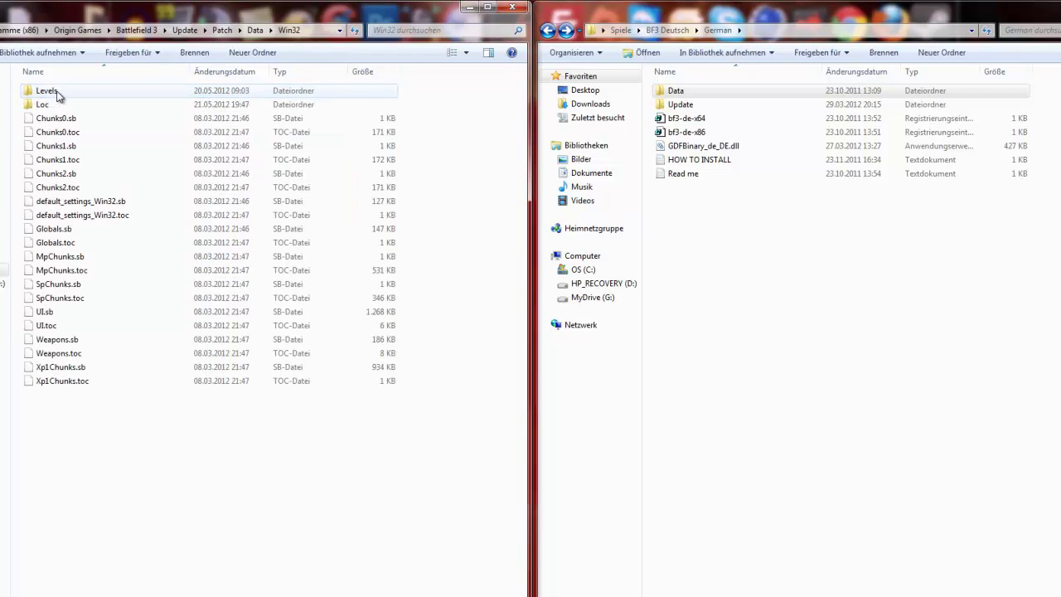
double_click(70, 104)
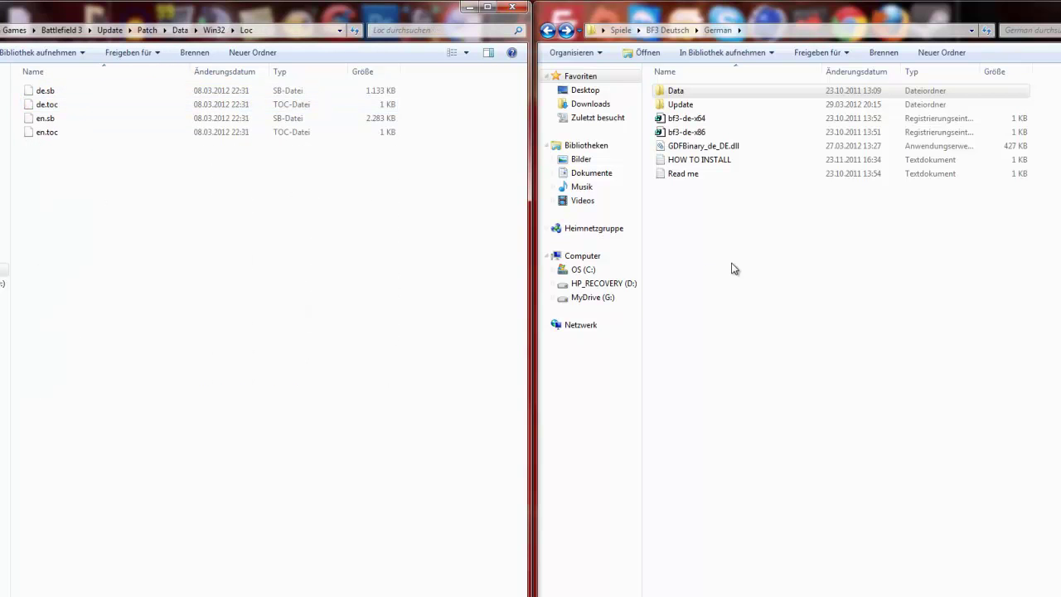
Step: Open Update\Patch\Data\Win32\Loc in the German patch folder and select de.sb and de.toc to compare with the installation
double_click(693, 107)
double_click(671, 93)
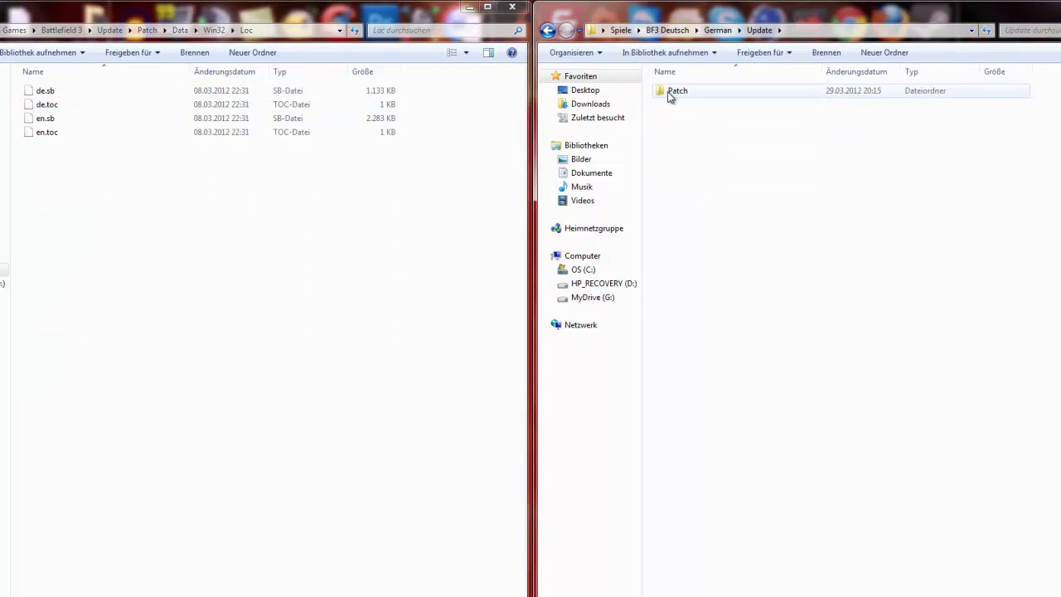
double_click(671, 93)
double_click(671, 92)
left_click(672, 92)
double_click(671, 93)
left_click_drag(696, 138, 720, 194)
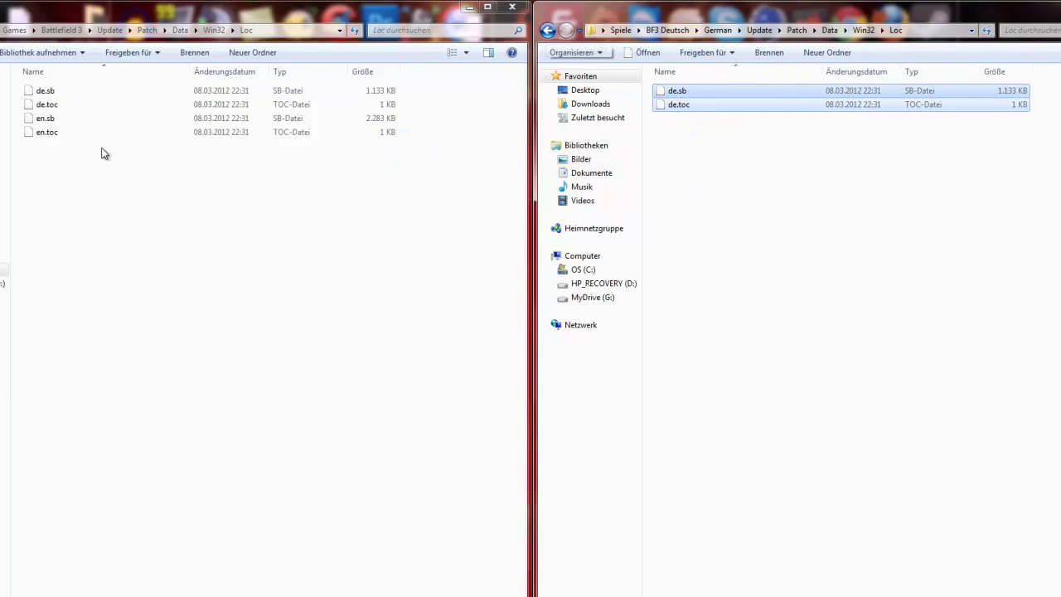
Step: Return to BF3 Deutsch, open English\Update\Patch\Data\Win32\Loc and select en.sb and en.toc to compare with the installation
left_click(667, 30)
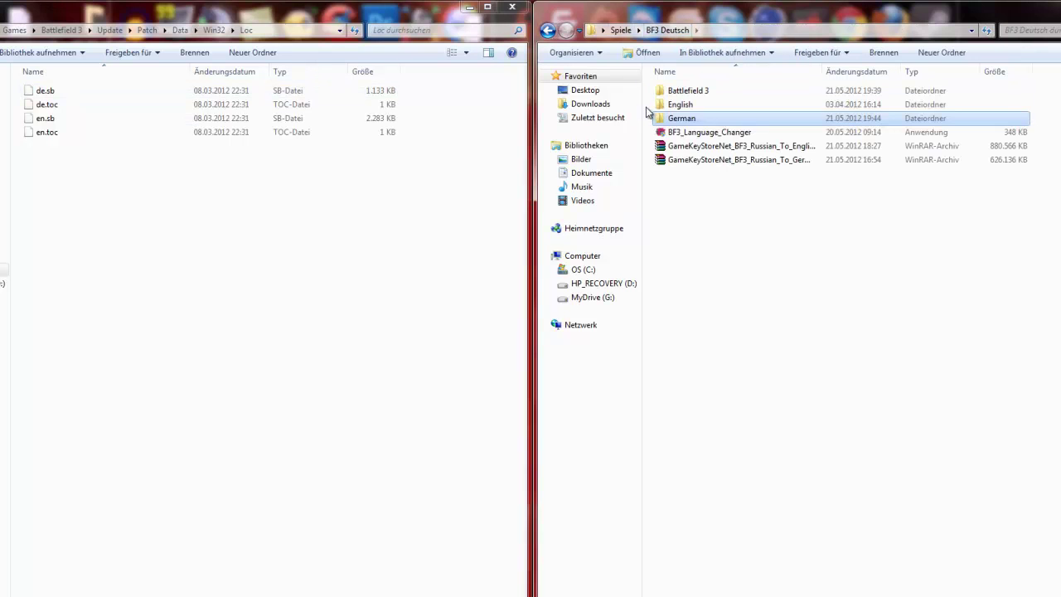
double_click(679, 106)
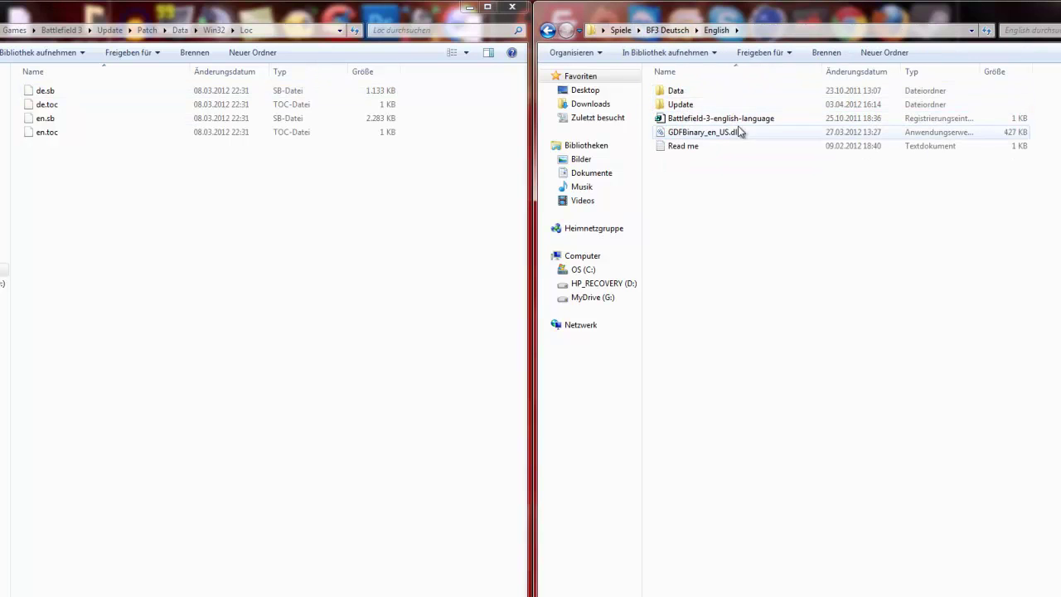
double_click(694, 104)
double_click(679, 93)
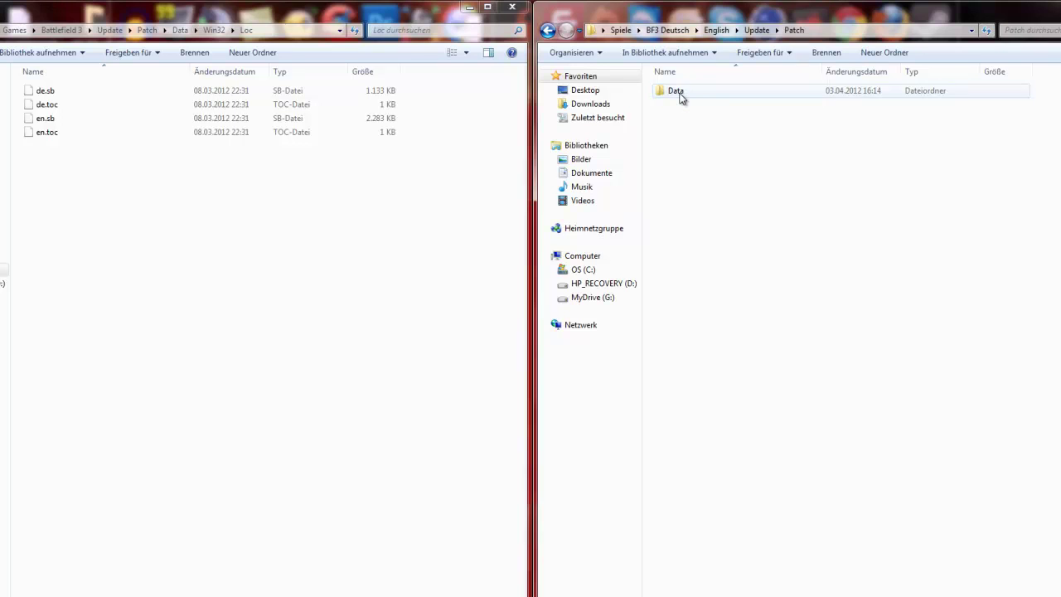
double_click(680, 94)
double_click(682, 93)
left_click_drag(728, 129, 526, 178)
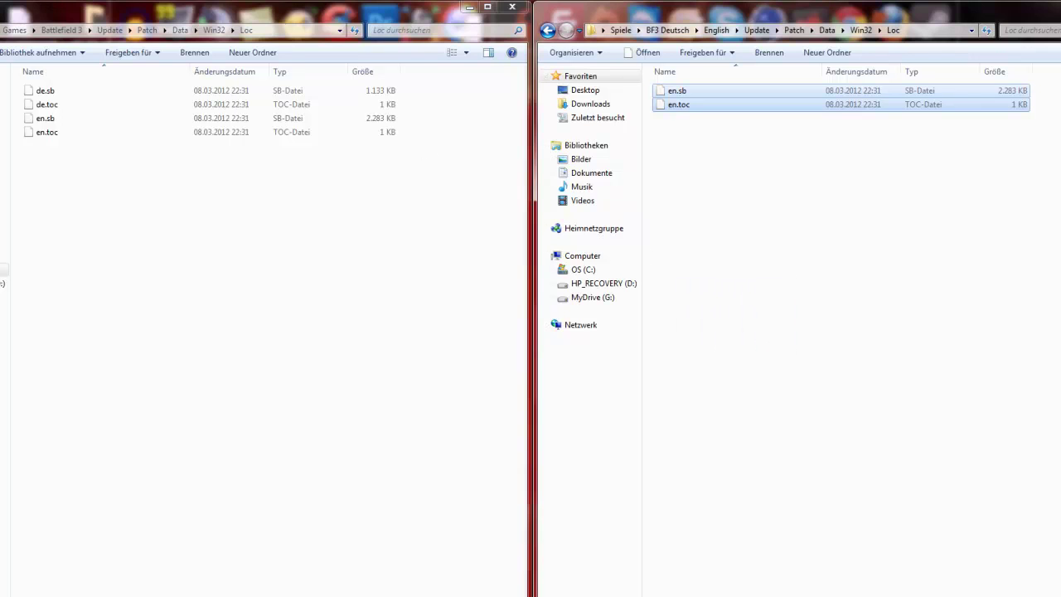
Step: Go back to the main Battlefield 3 folder in one window and the English patch folder in the other
key("BackSpace")
key("BackSpace")
key("BackSpace")
key("BackSpace")
key("BackSpace")
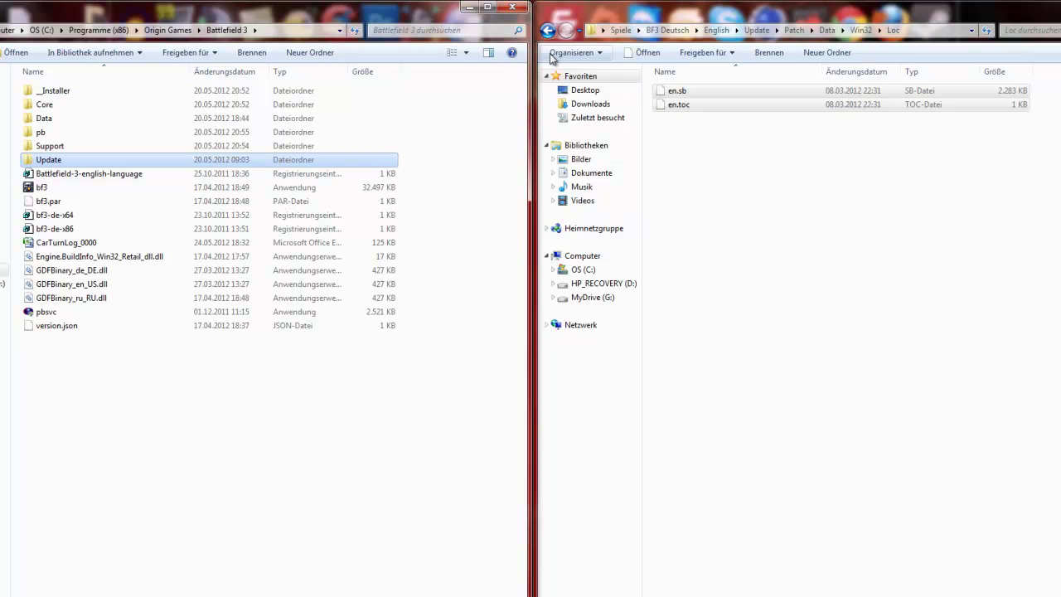
left_click(548, 30)
left_click(547, 31)
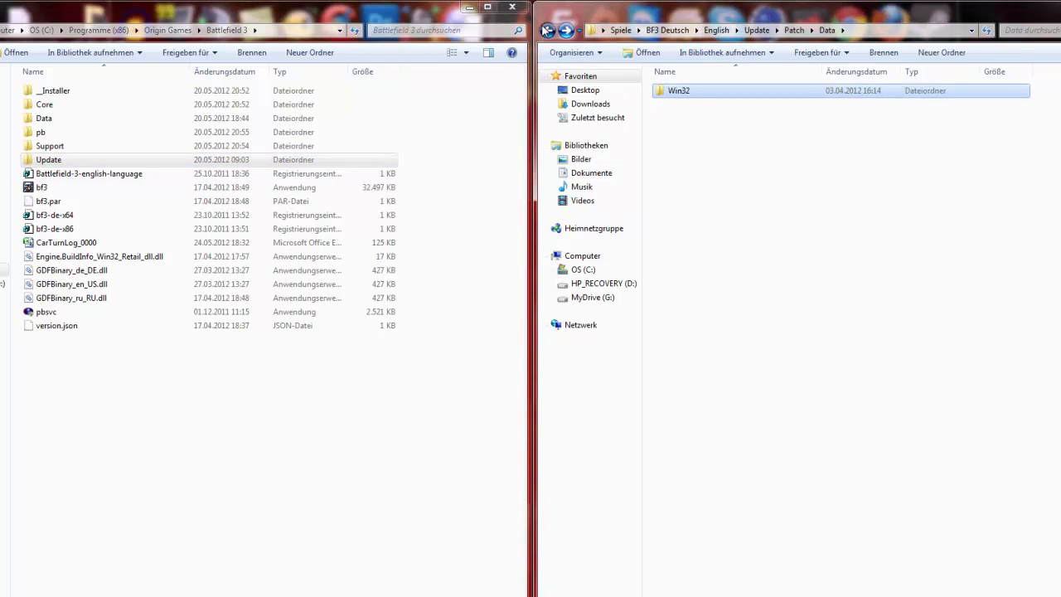
left_click(548, 31)
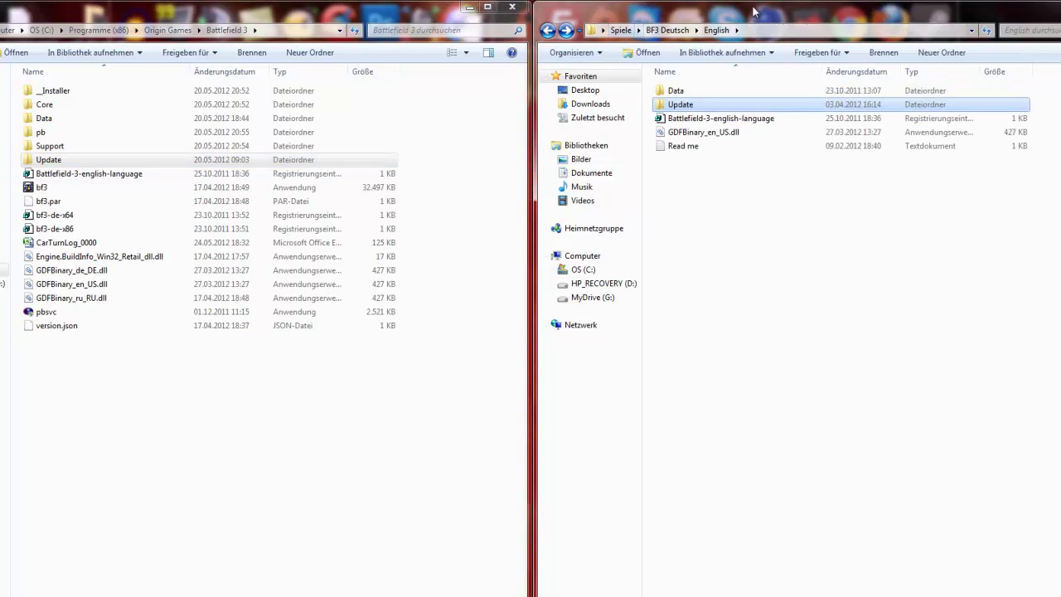
Step: Try to place GDFBinary_en_US.dll from the English patch folder into the main Battlefield 3 installation folder
left_click(714, 261)
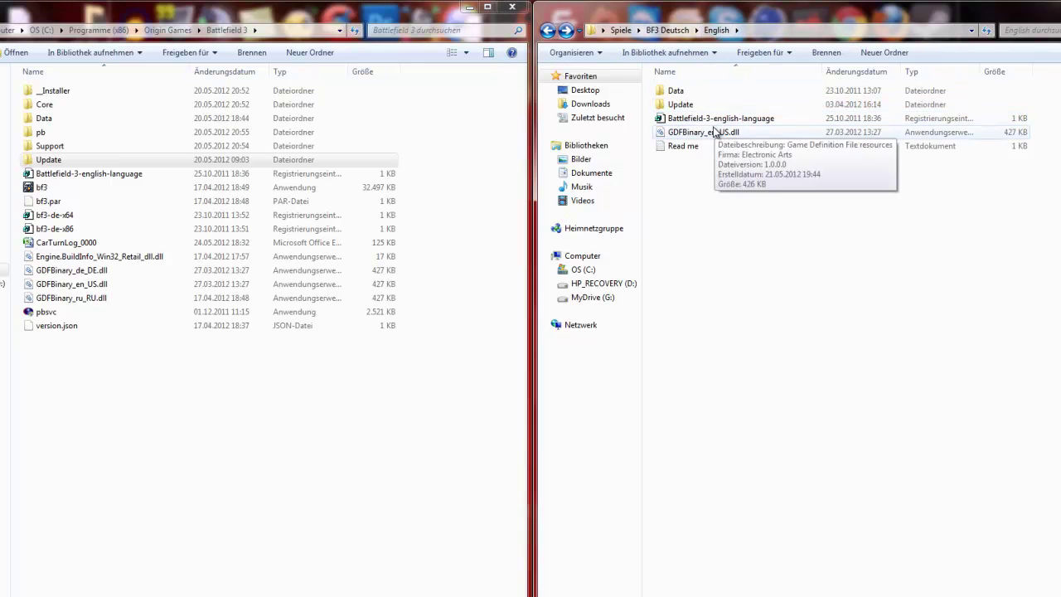
left_click(738, 135)
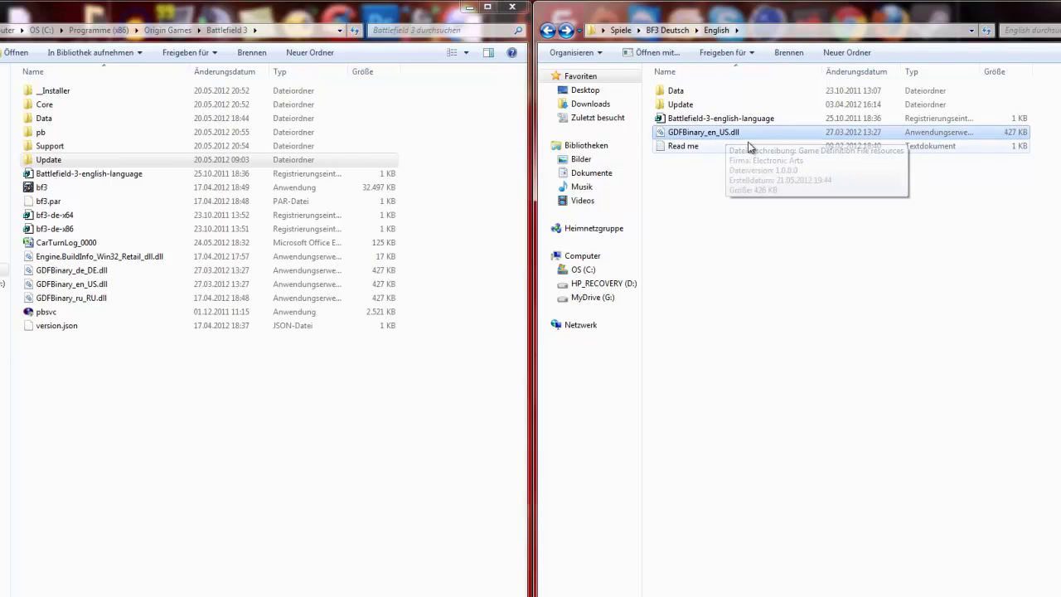
left_click_drag(737, 136, 97, 436)
key("Escape")
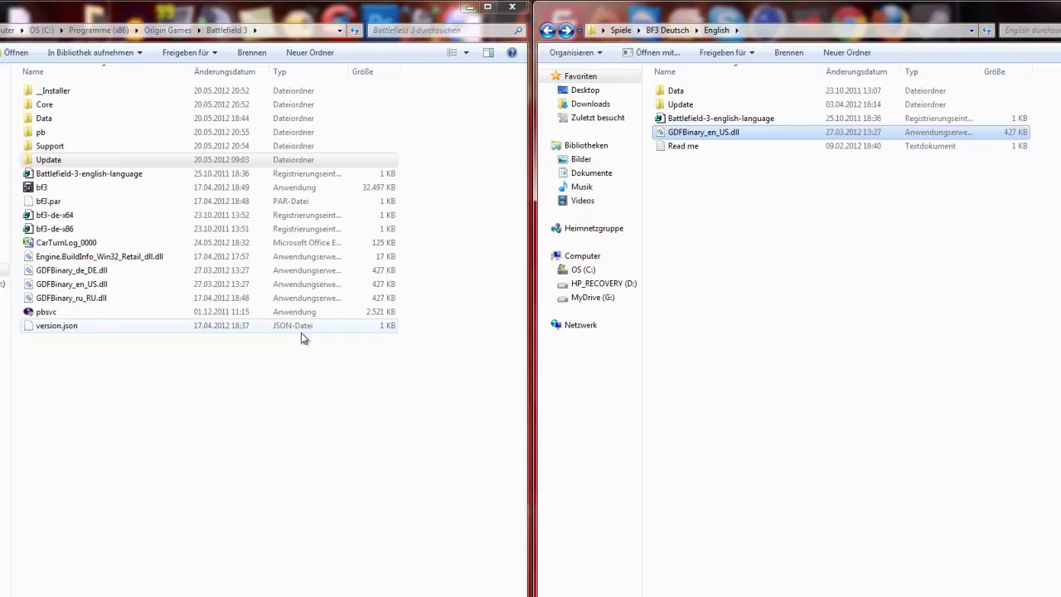
Step: Open the German patch folder and select bf3-de-x64, bf3-de-x86 and GDFBinary_de_DE.dll to compare with the installation folder
left_click(547, 34)
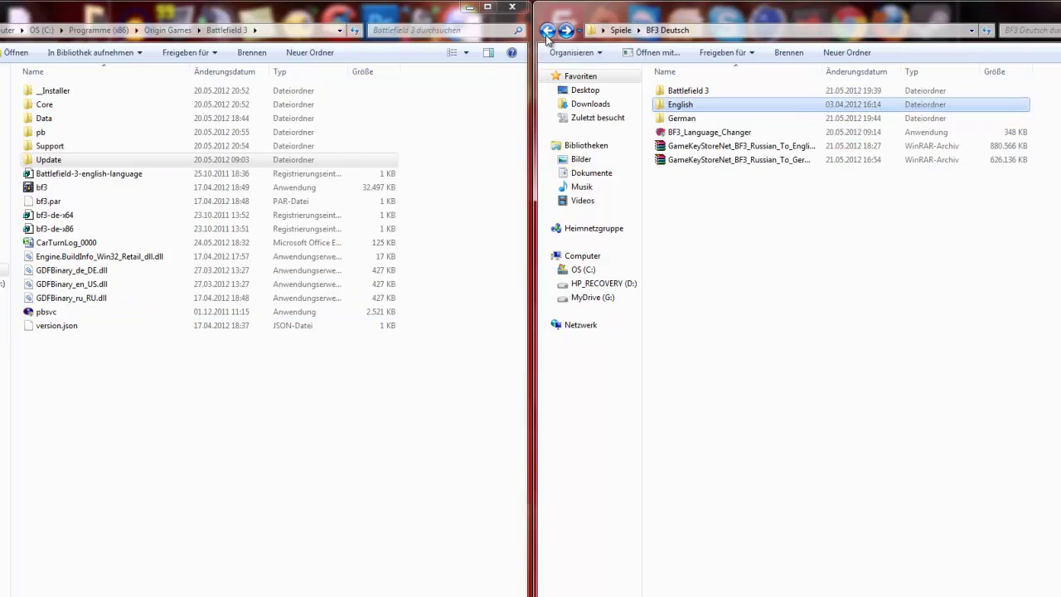
left_click(547, 34)
left_click(547, 31)
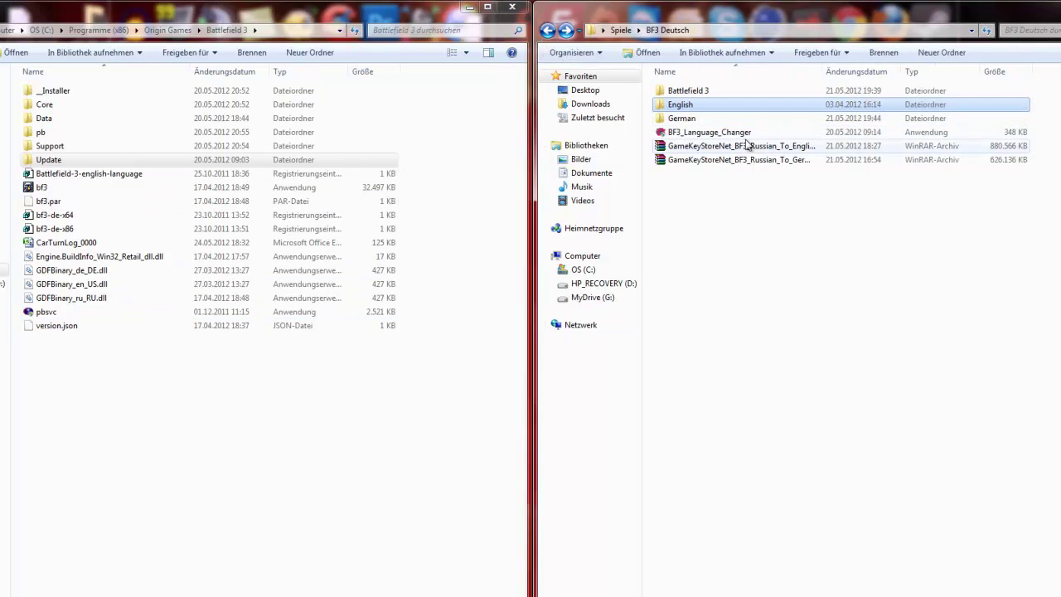
double_click(699, 119)
left_click(698, 120)
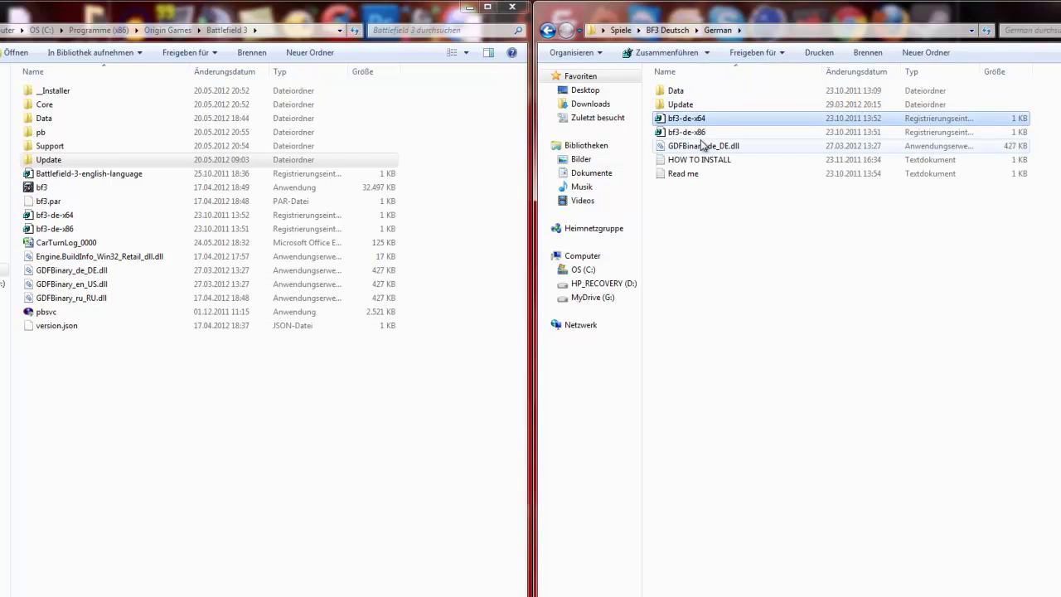
left_click(704, 147, "shift")
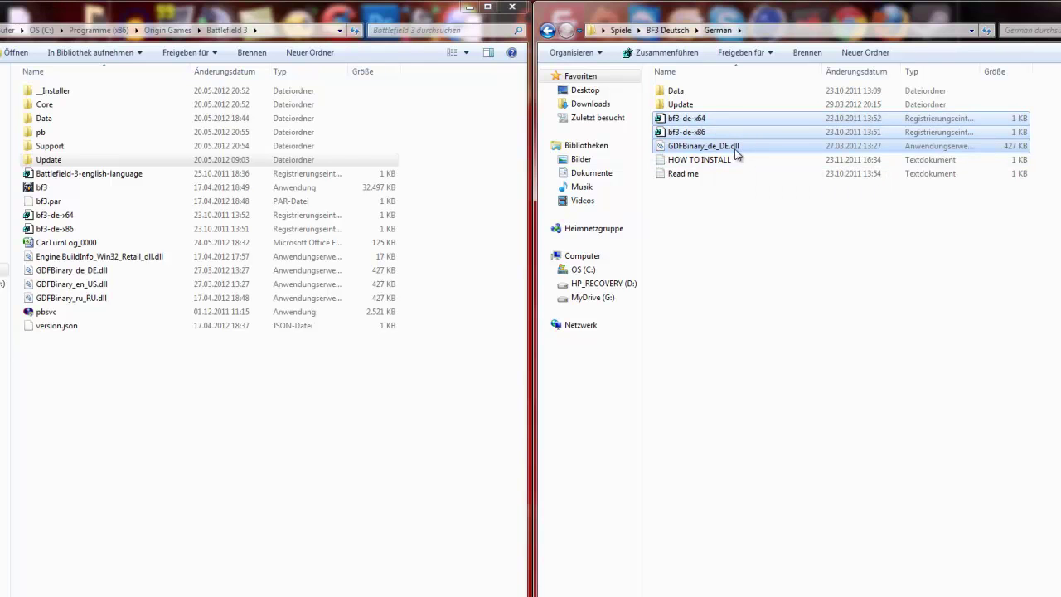
left_click_drag(735, 151, 675, 432)
left_click(816, 294)
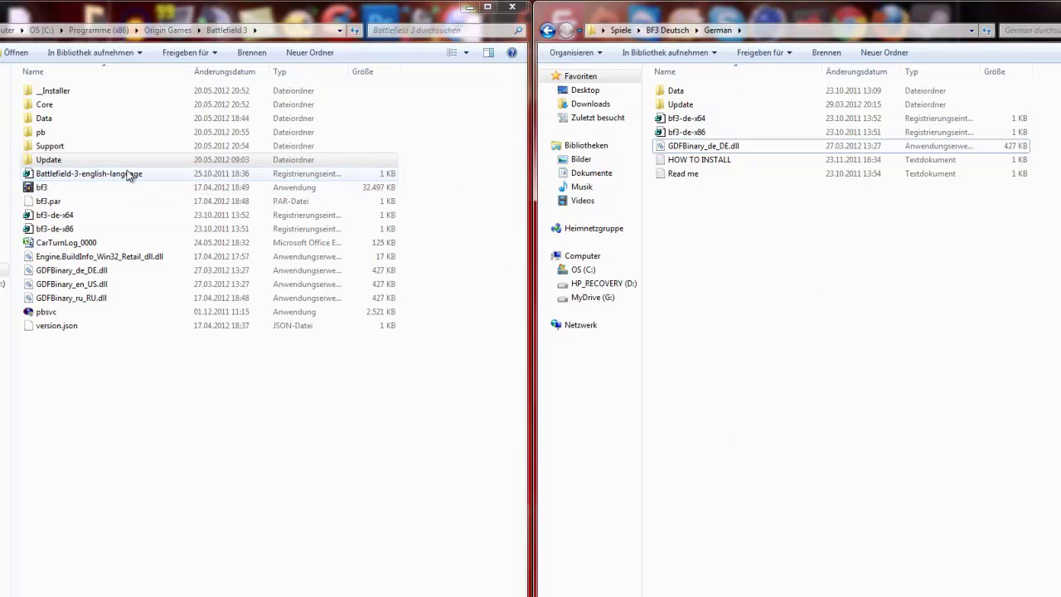
Step: Merge the bf3-de-x64 and bf3-de-x86 registration files from the Battlefield 3 installation folder into the registry
double_click(81, 217)
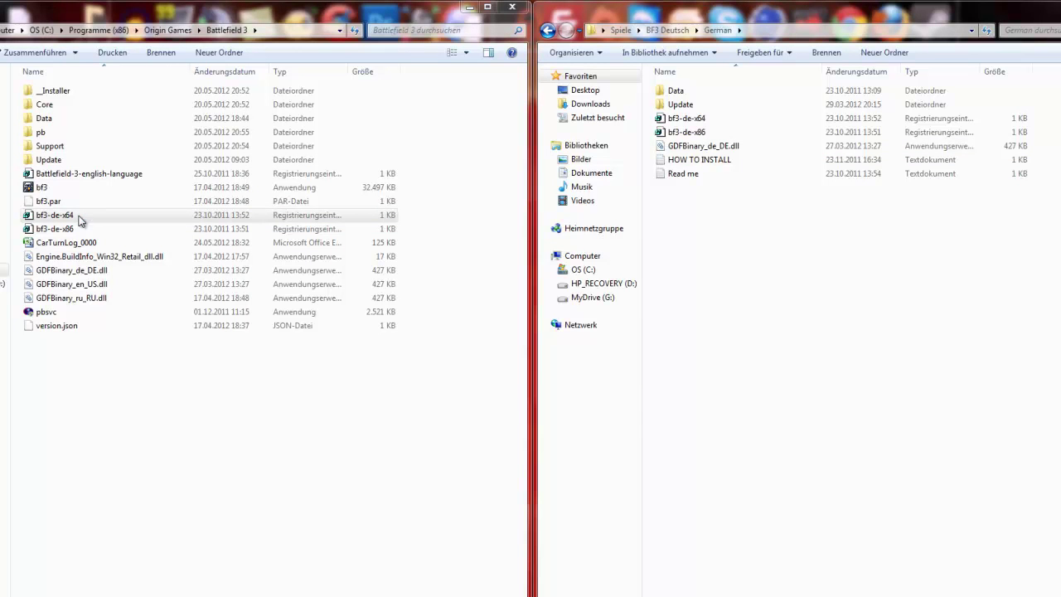
left_click(634, 369)
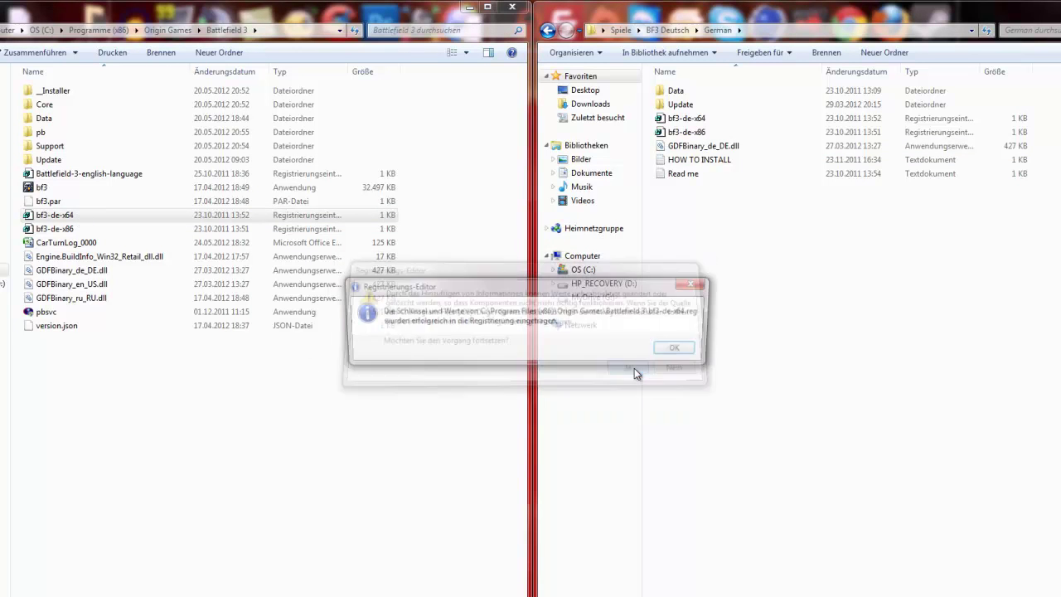
left_click(691, 351)
double_click(72, 228)
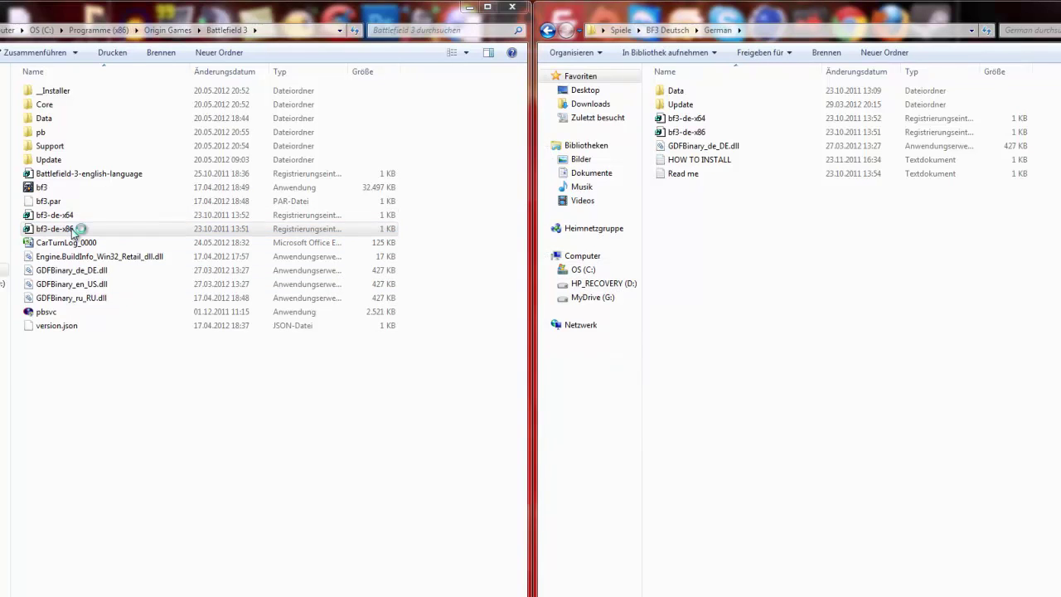
left_click(626, 371)
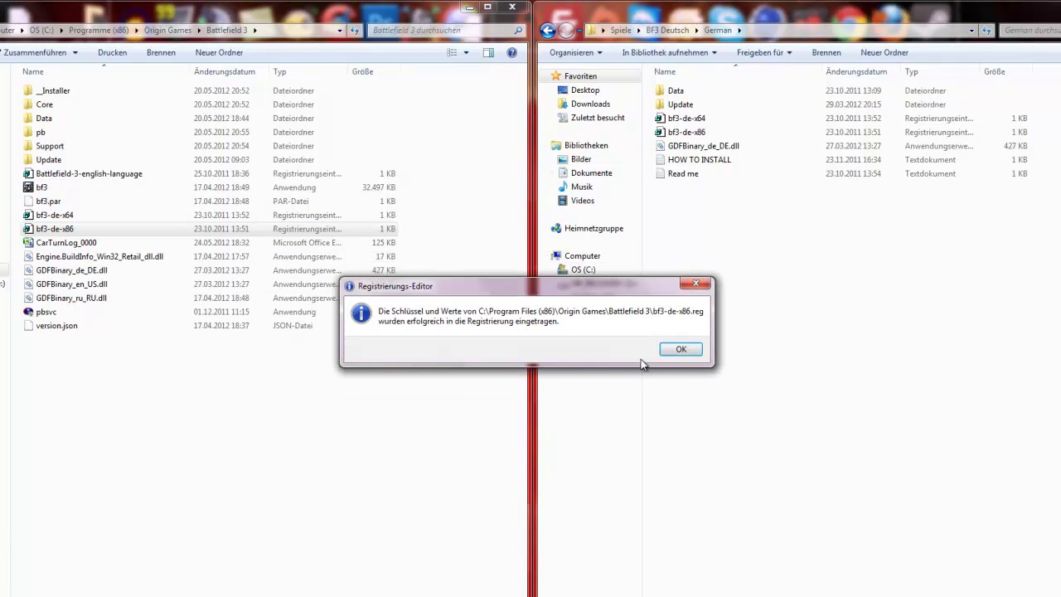
left_click(676, 350)
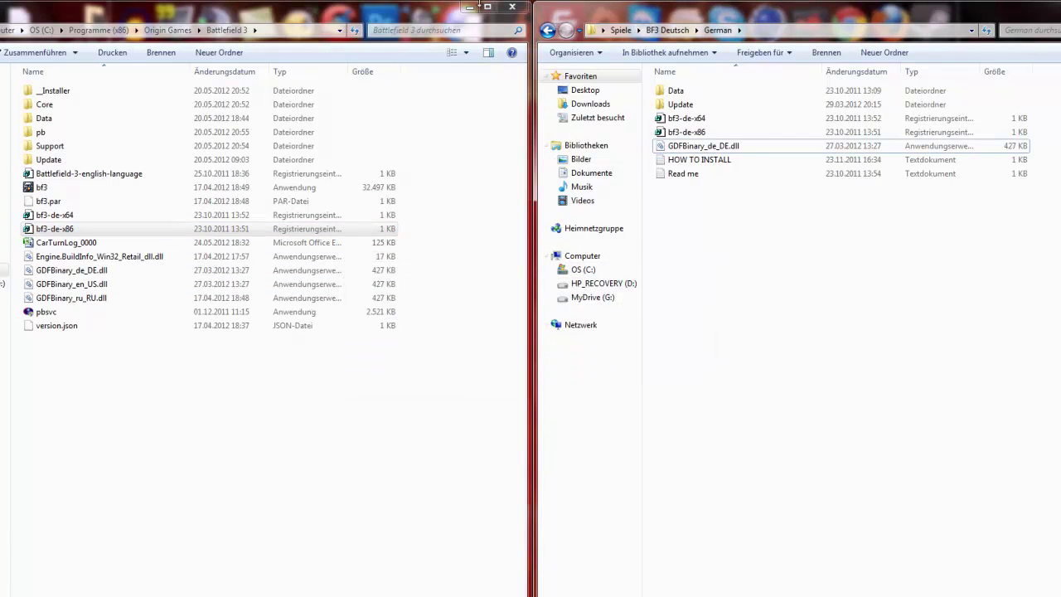
Step: Close the Battlefield 3 installation window, maximize the patch files window and go back to BF3 Deutsch
left_click(512, 9)
double_click(692, 52)
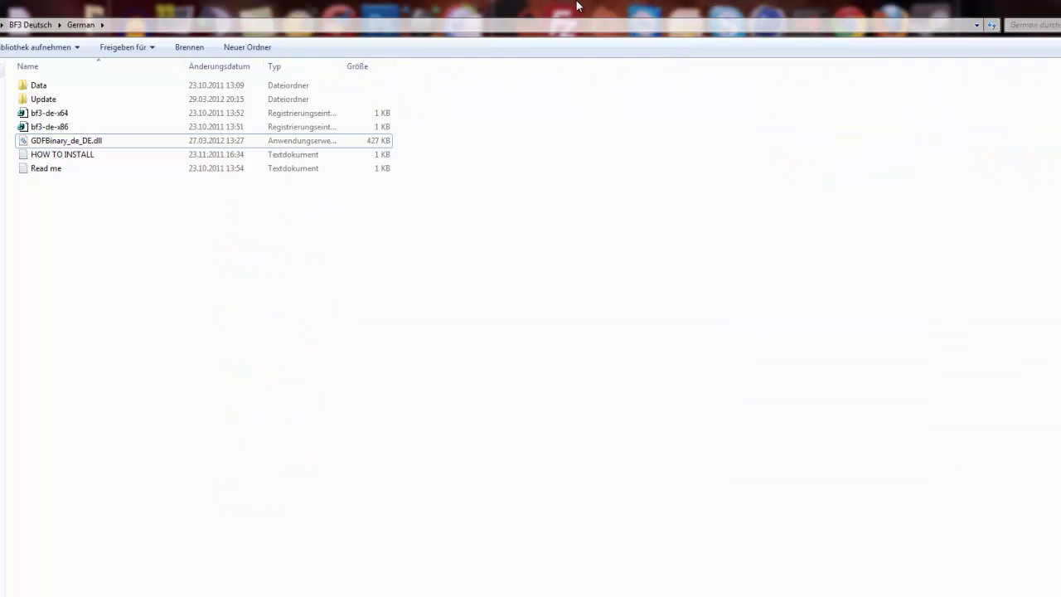
key("BackSpace")
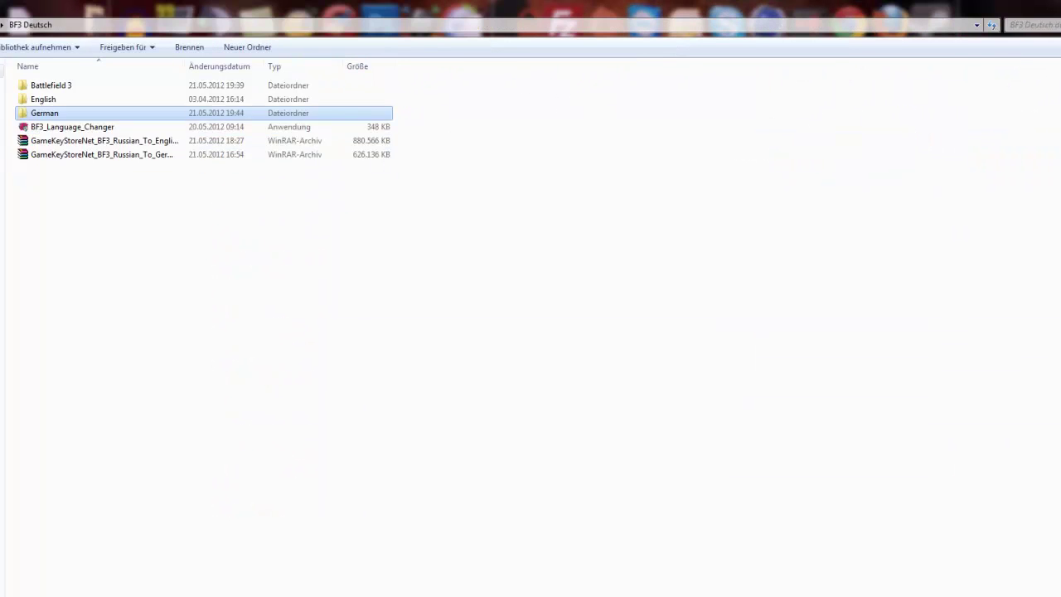
Step: Launch BF3_Language_Changer, choose German(DE) as the language and close the language switcher
left_click(99, 131)
right_click(102, 131)
left_click(170, 151)
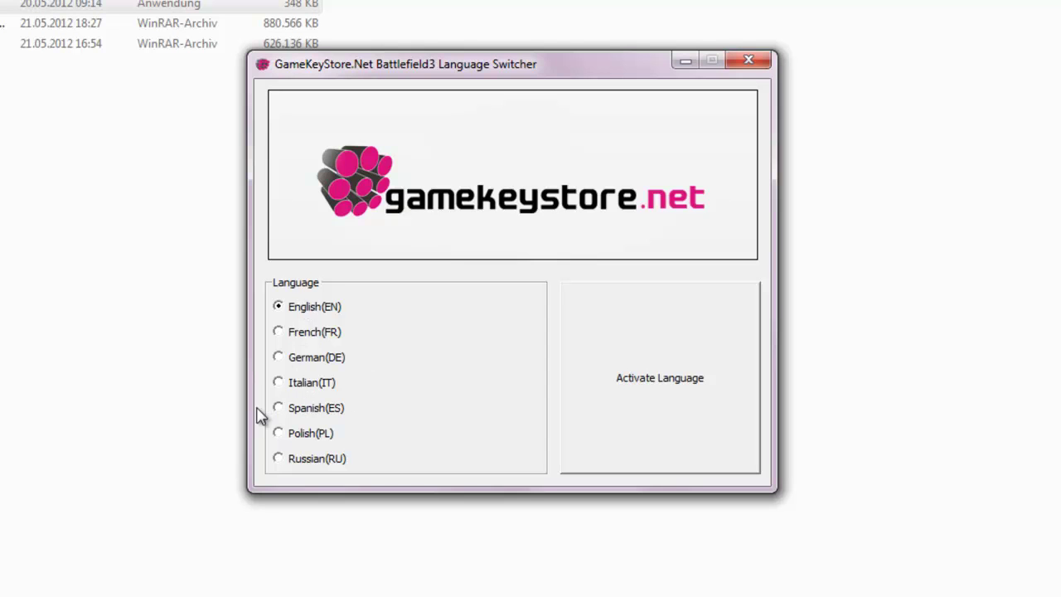
left_click(278, 358)
left_click(751, 65)
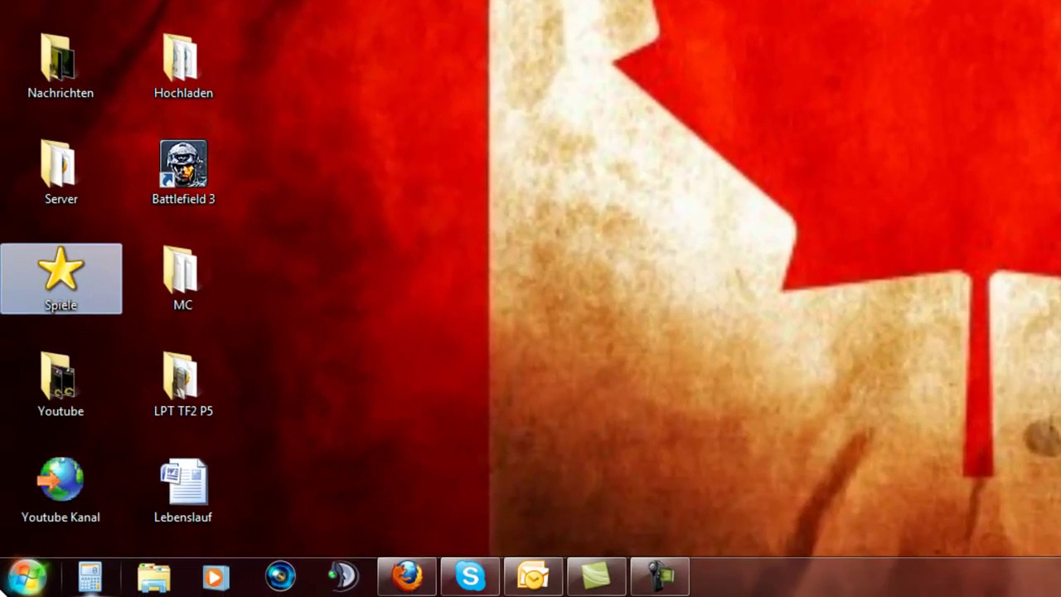
Step: Run regedit from the Windows start menu search and maximize the Registry Editor window
key("super")
left_click(71, 520)
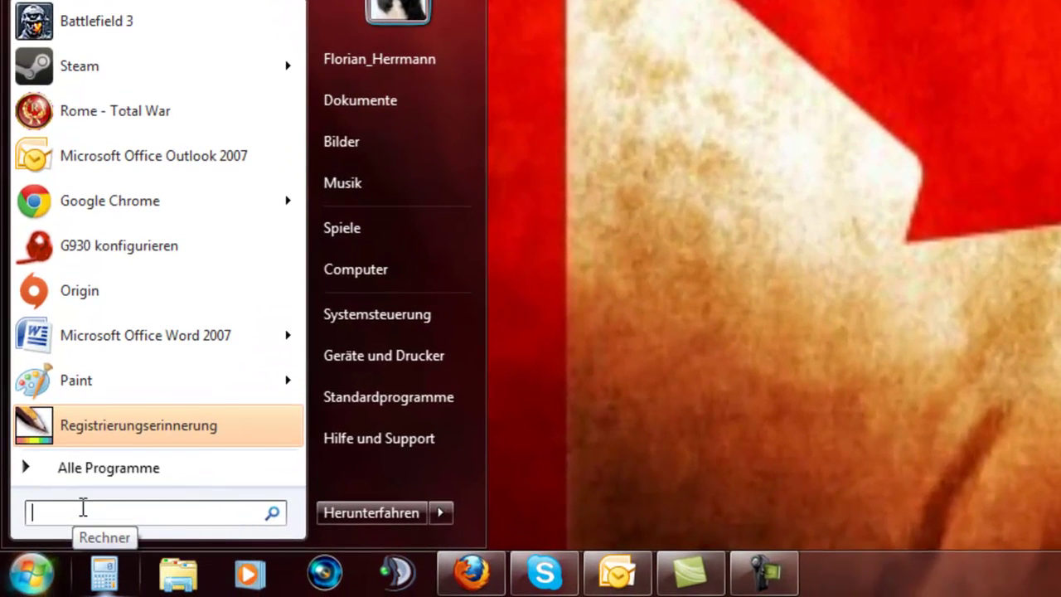
type("regedit")
key("Return")
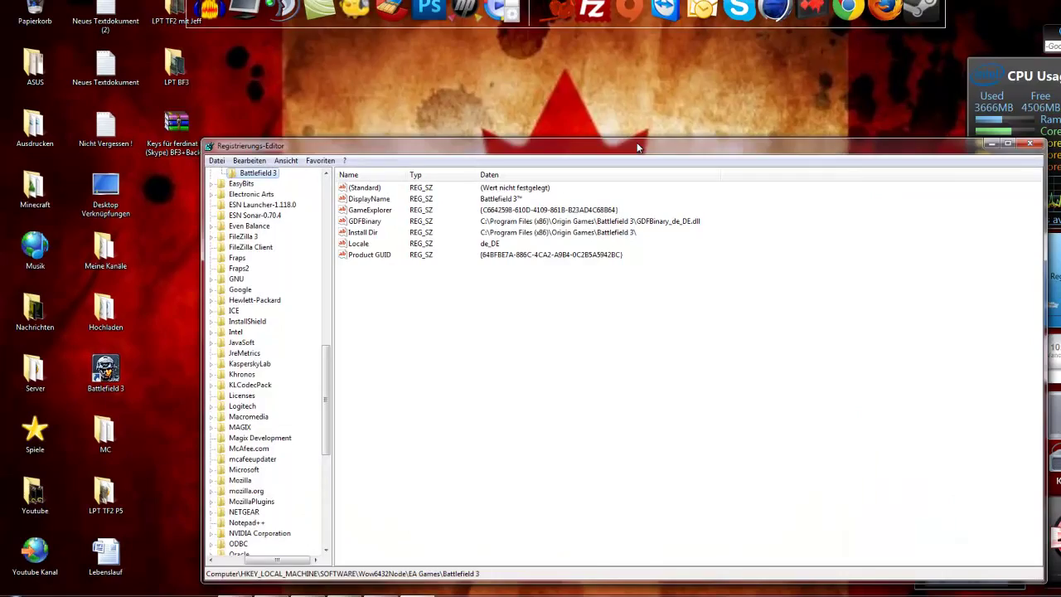
double_click(641, 149)
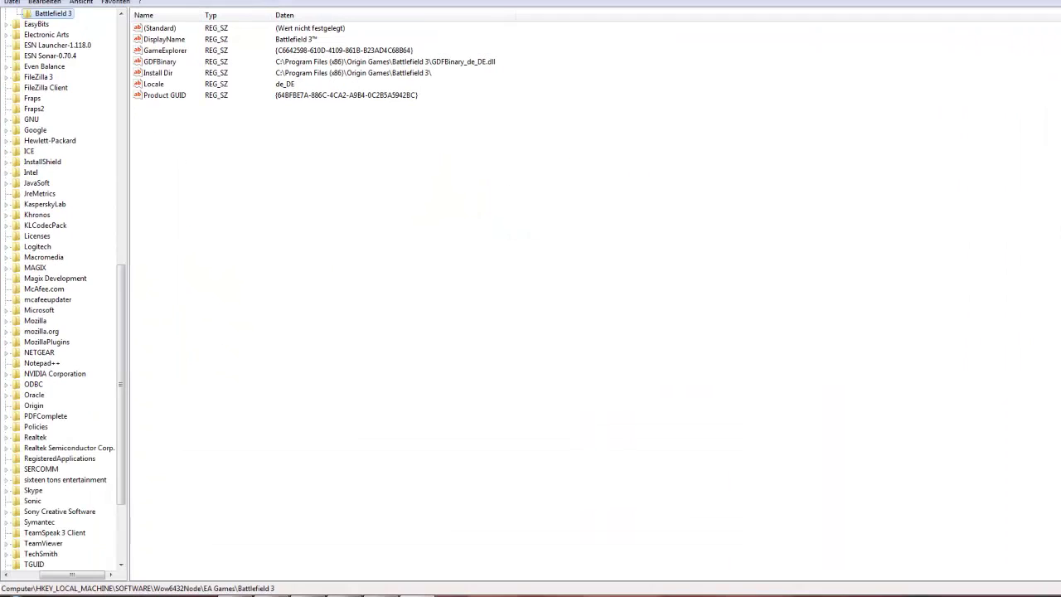
Step: Collapse the registry tree from EA Games up to HKEY_LOCAL_MACHINE, and expand HKEY_LOCAL_MACHINE again to show its subkeys
scroll(18, 104, "up", 1)
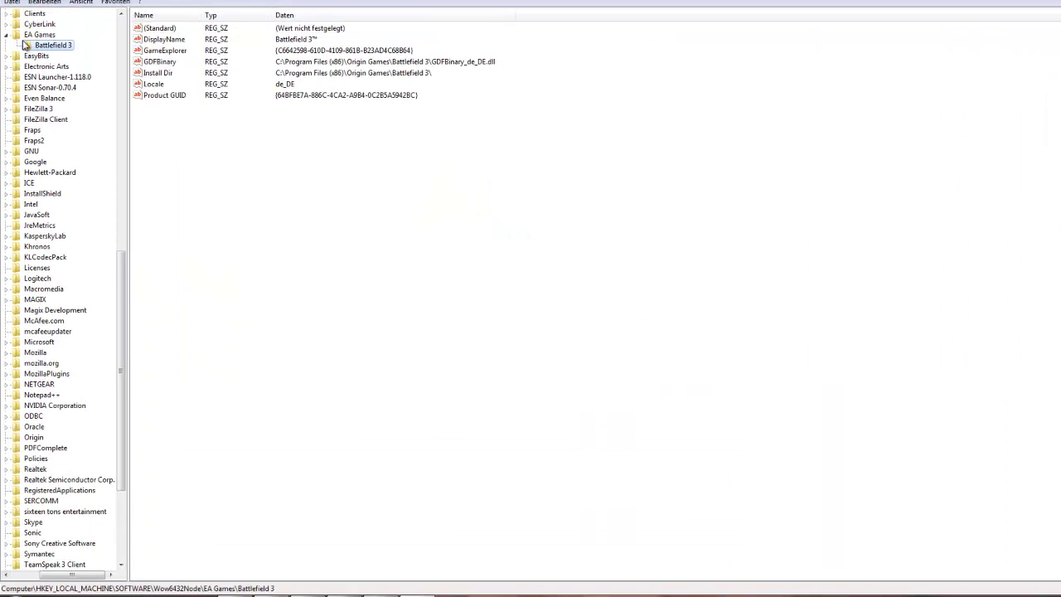
left_click(6, 35)
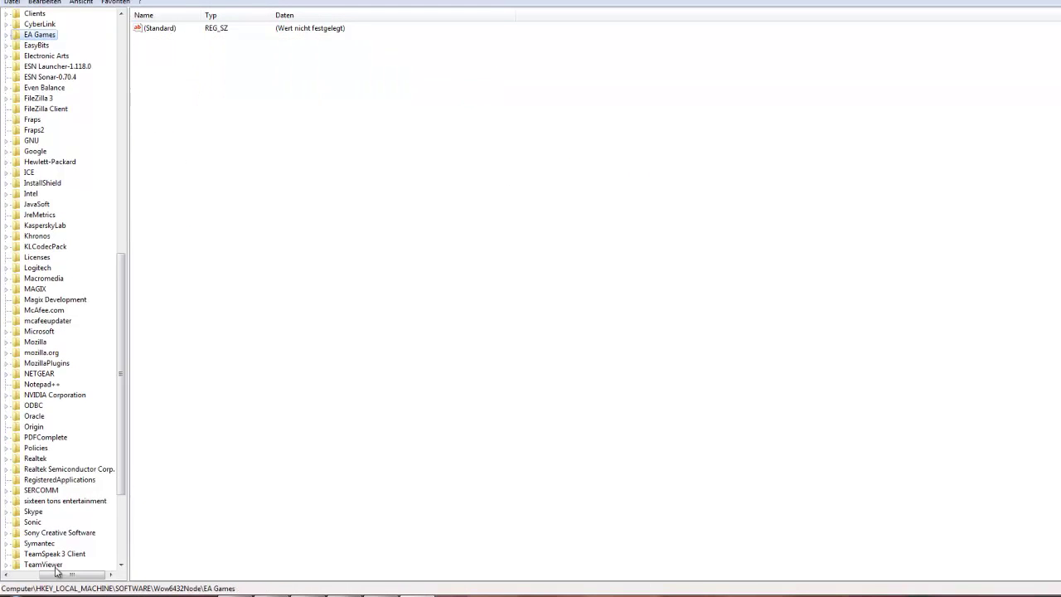
left_click_drag(63, 577, 4, 577)
scroll(41, 337, "up", 8)
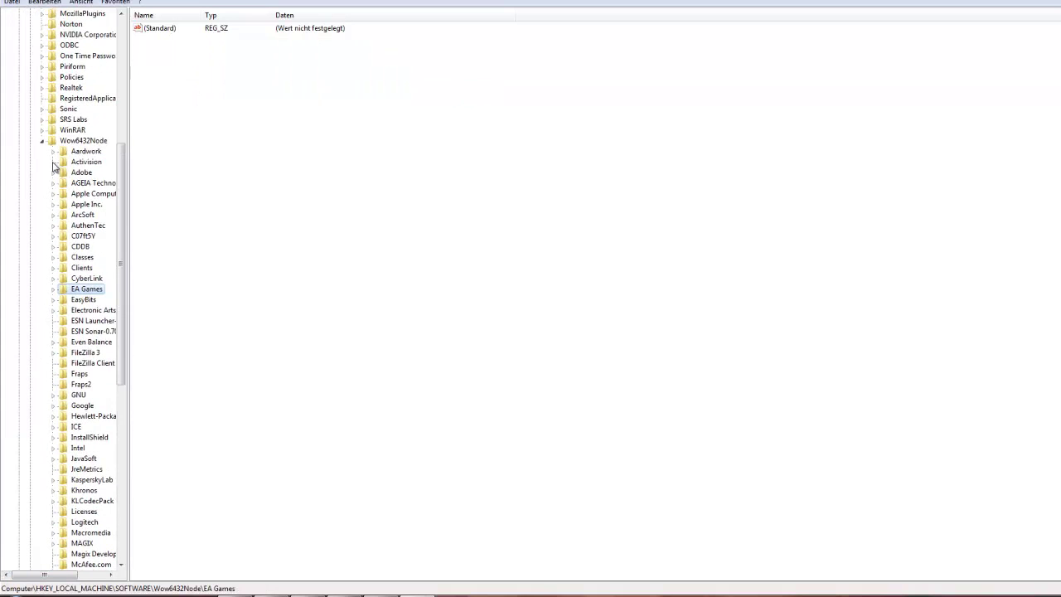
left_click(43, 141)
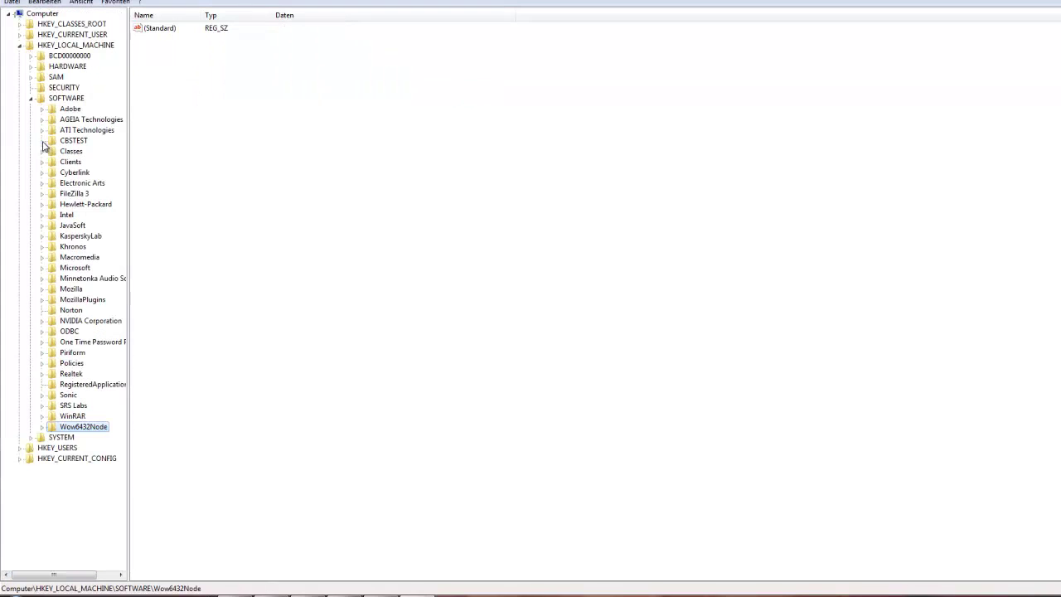
left_click(33, 98)
left_click(18, 47)
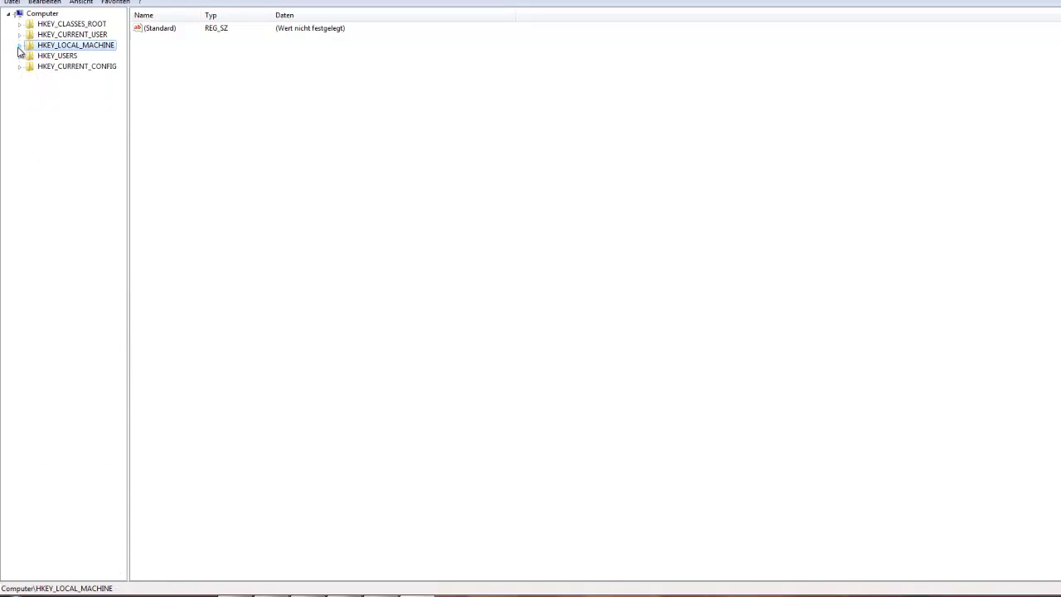
double_click(72, 49)
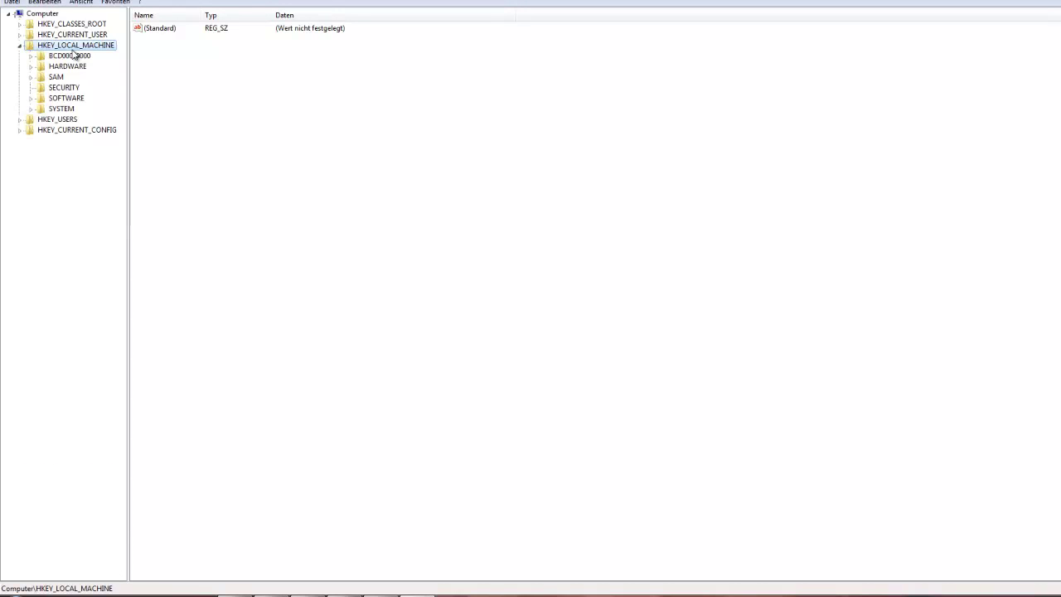
Step: Open the Battlefield 3 key under SOFTWARE, Wow6432Node and EA Games in HKEY_LOCAL_MACHINE
double_click(61, 100)
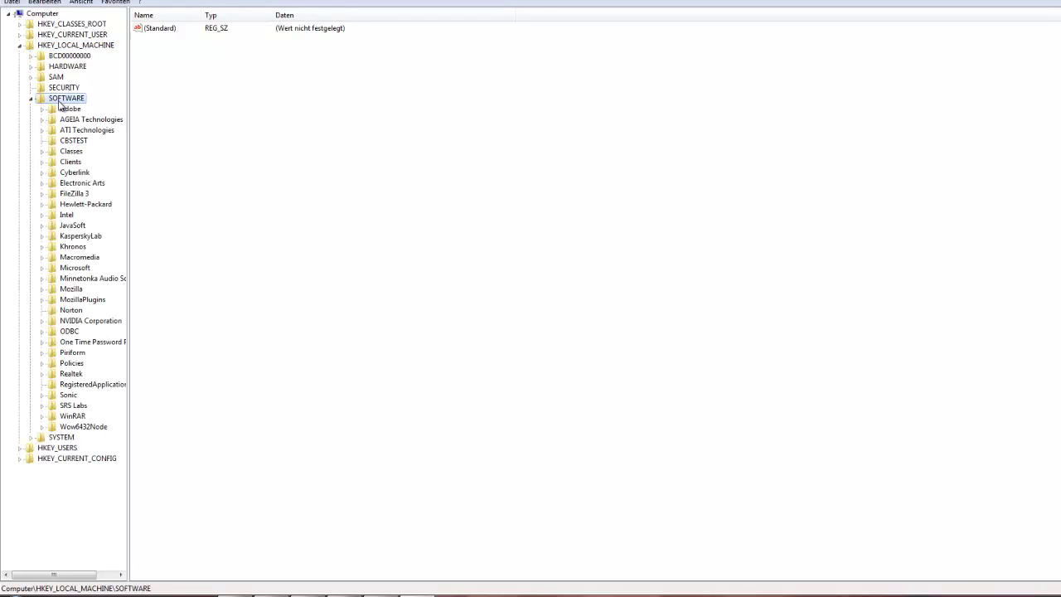
double_click(89, 426)
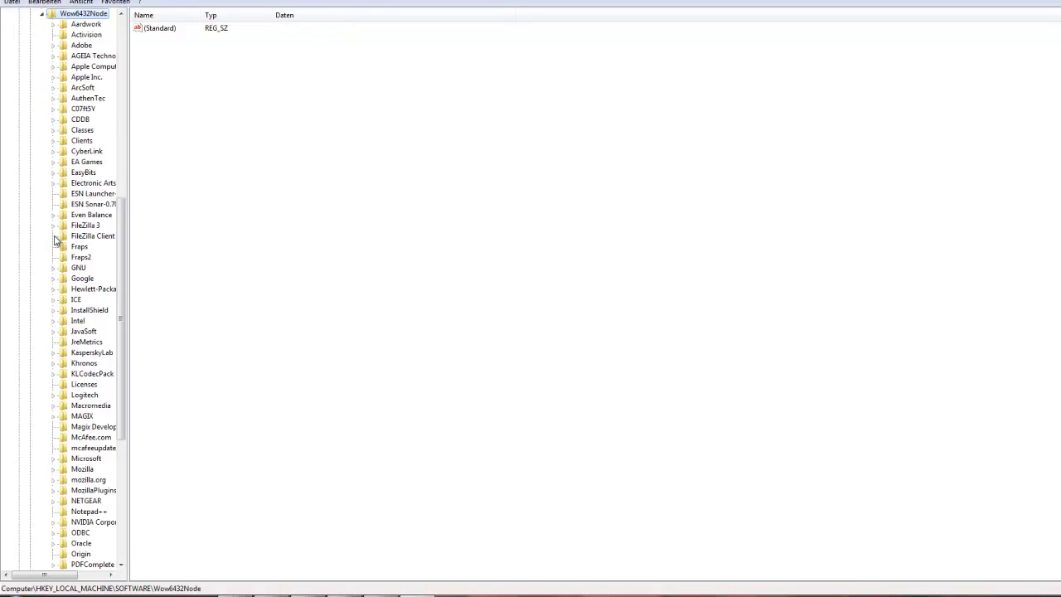
double_click(91, 162)
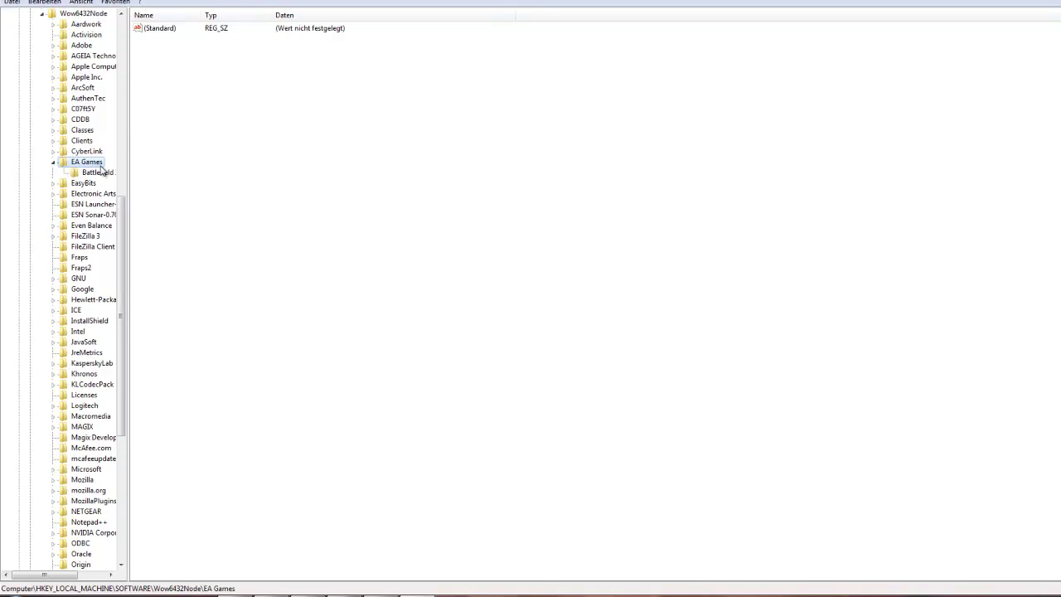
left_click(97, 171)
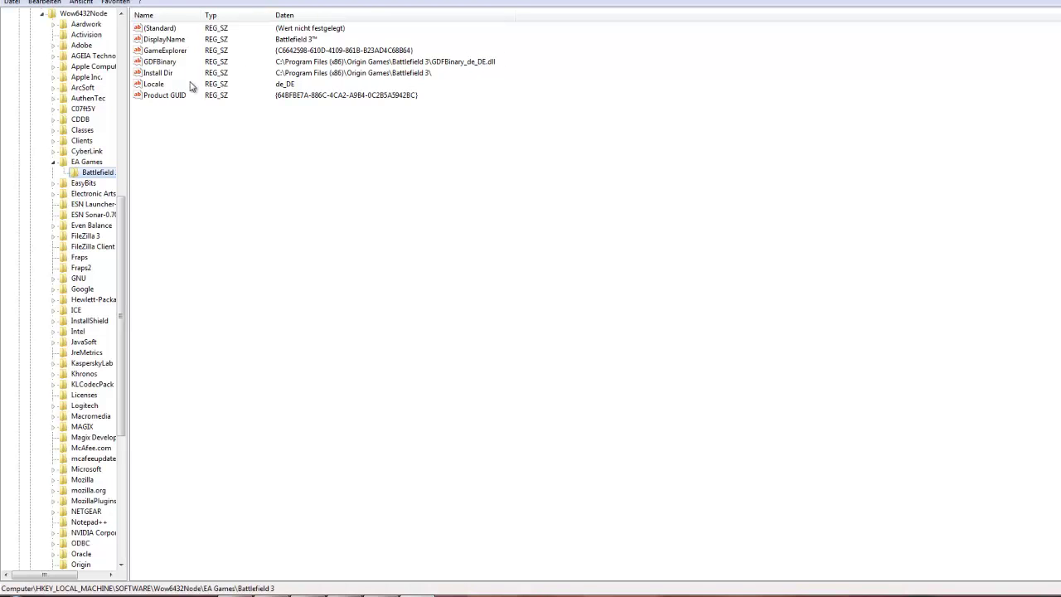
Step: Open the Locale entry of the Battlefield 3 key for editing, inspect its language code and cancel without changes
left_click(219, 87)
left_click(164, 82)
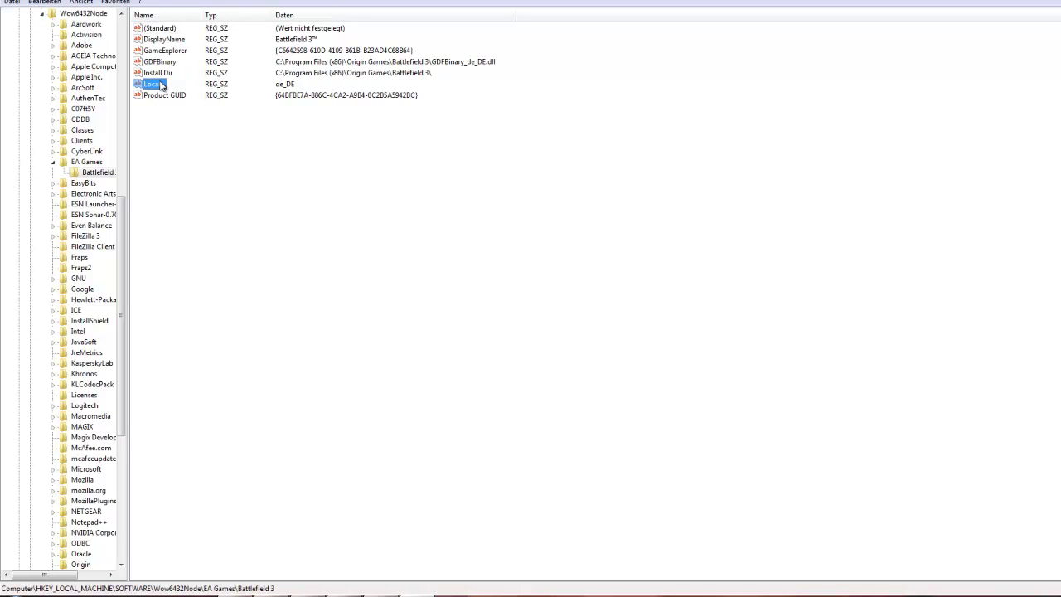
left_click(38, 4)
left_click(46, 3)
left_click(47, 4)
left_click(59, 14)
left_click(81, 100)
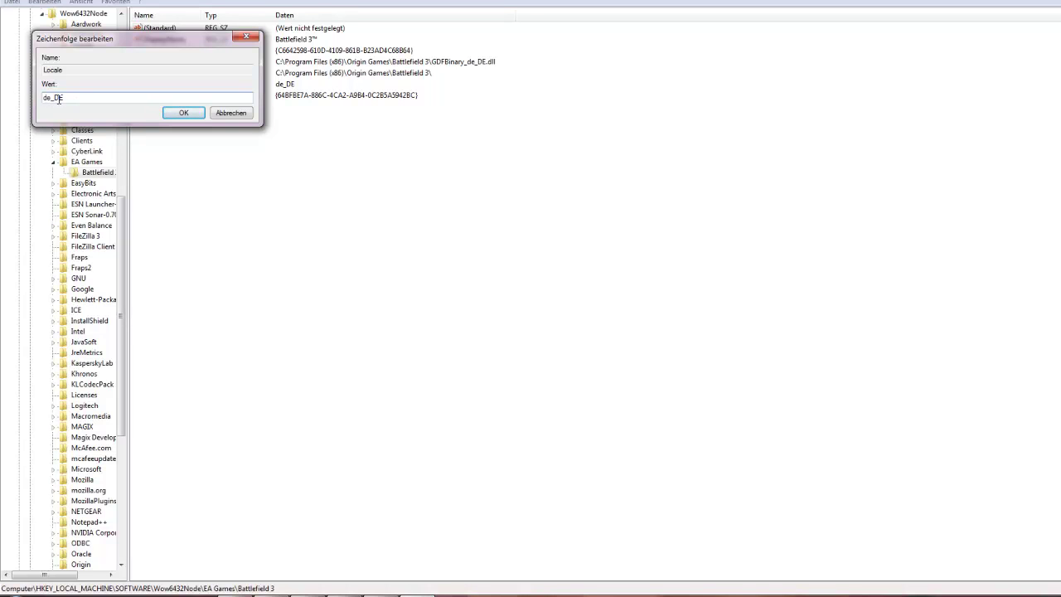
left_click(231, 112)
Step: Open the GDFBinary entry for editing, inspect the language code in its DLL path and cancel without changes
left_click(160, 63)
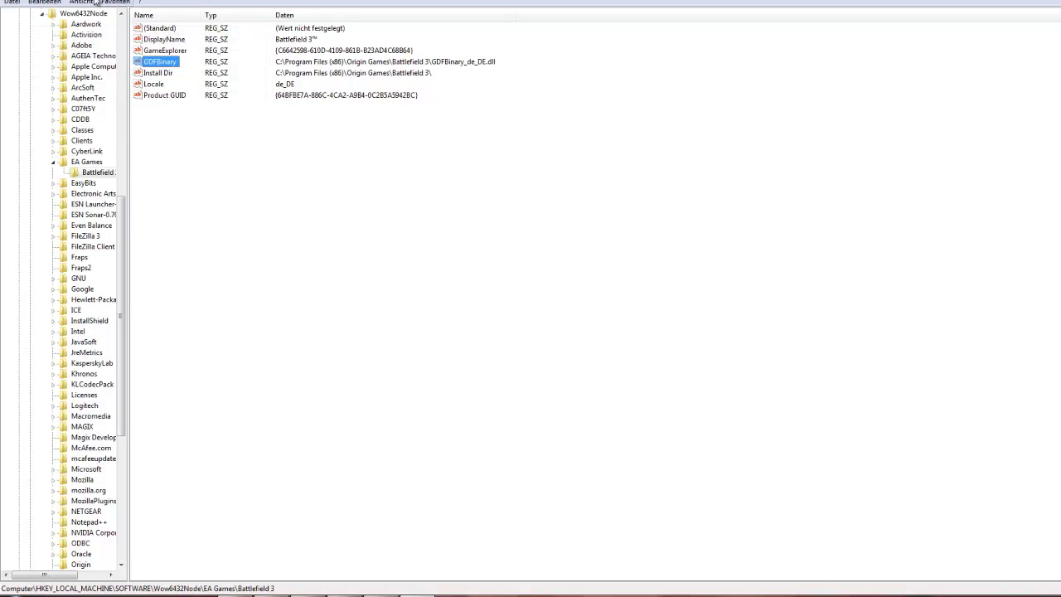
left_click(46, 2)
left_click(58, 15)
left_click(235, 97)
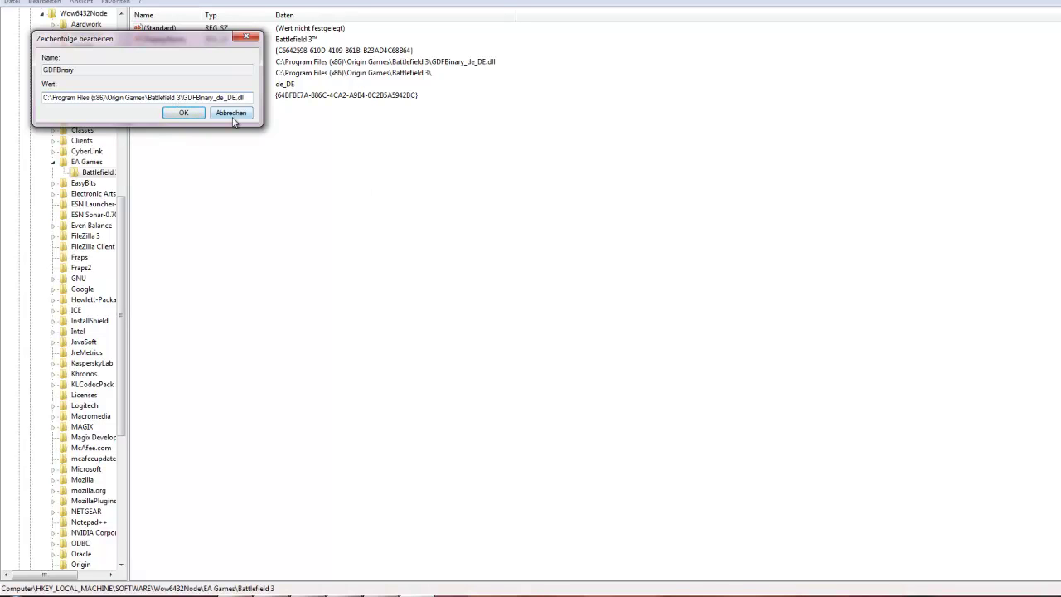
left_click(232, 113)
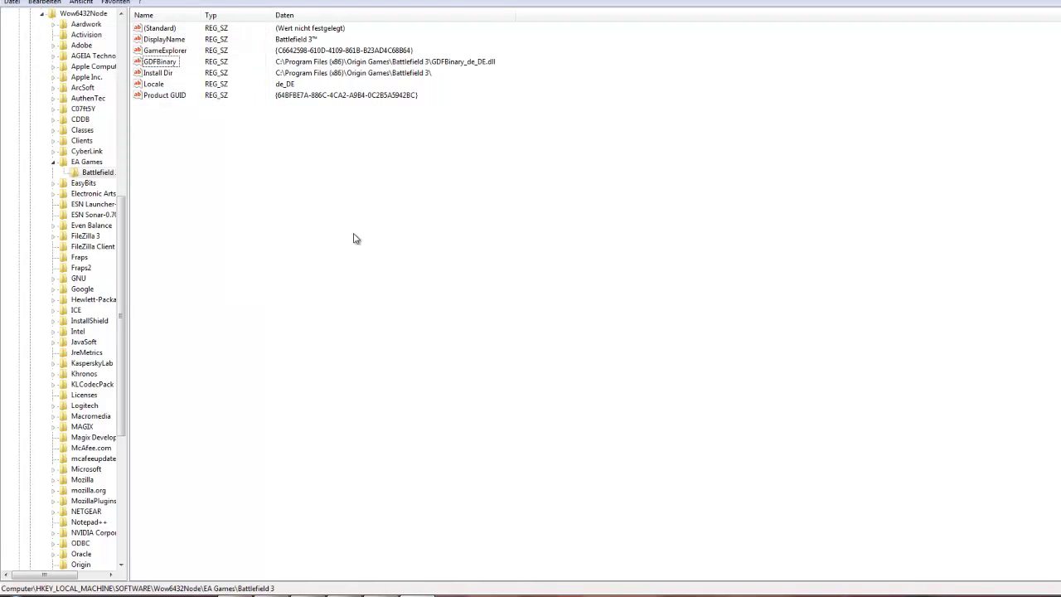
Step: Collapse the registry tree from EA Games through Wow6432Node and SOFTWARE up to HKEY_LOCAL_MACHINE
left_click(53, 162)
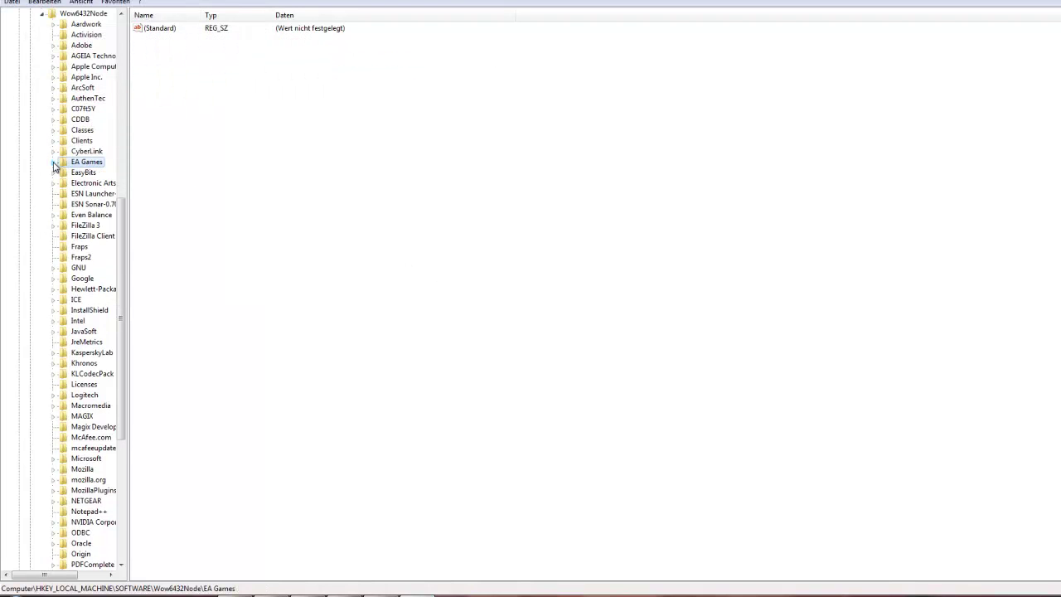
scroll(54, 163, "up", 3)
left_click(43, 110)
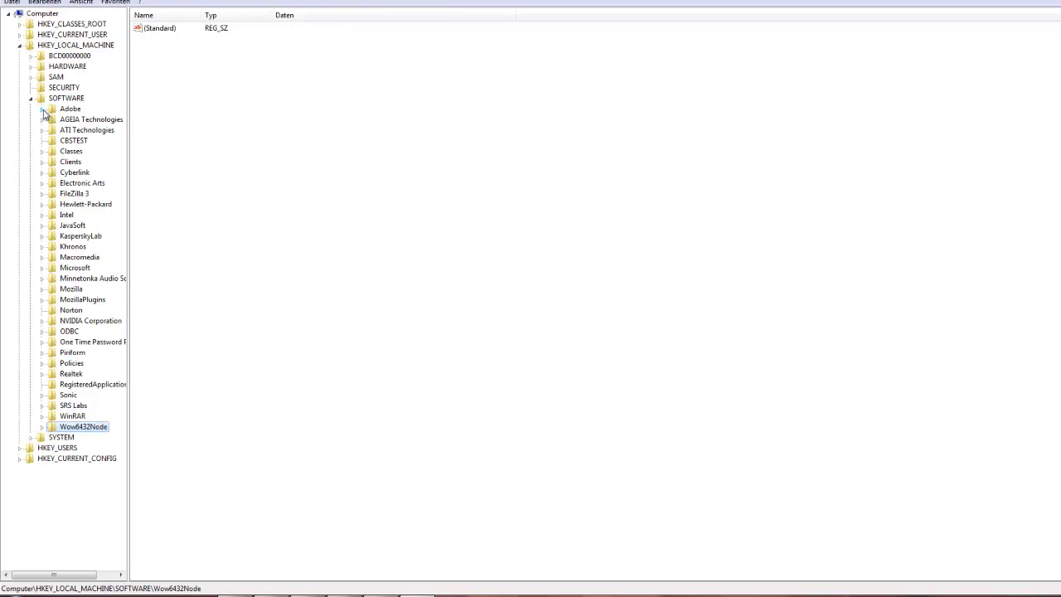
left_click(31, 97)
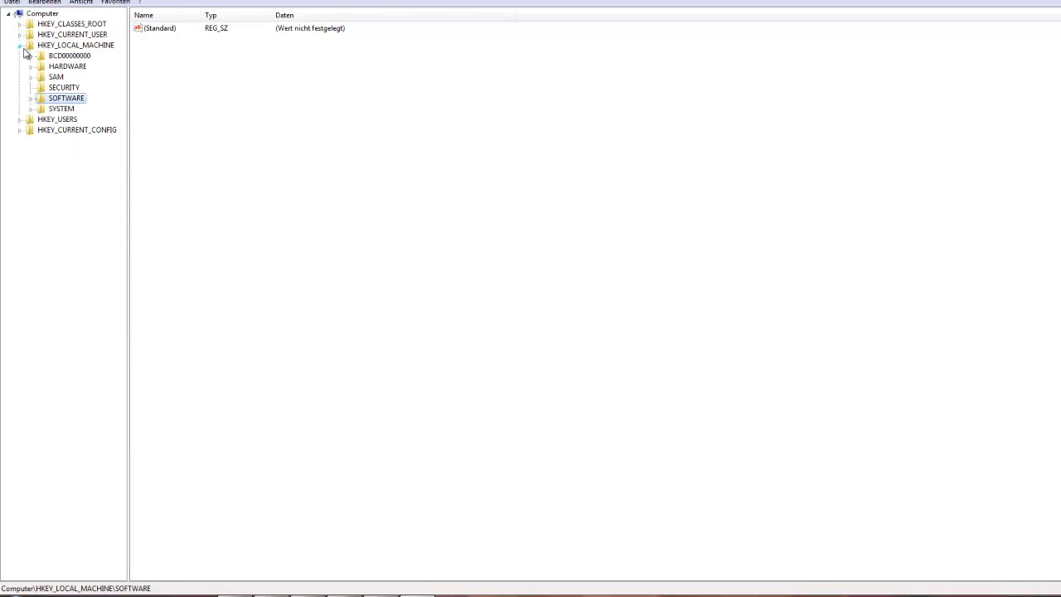
left_click(19, 45)
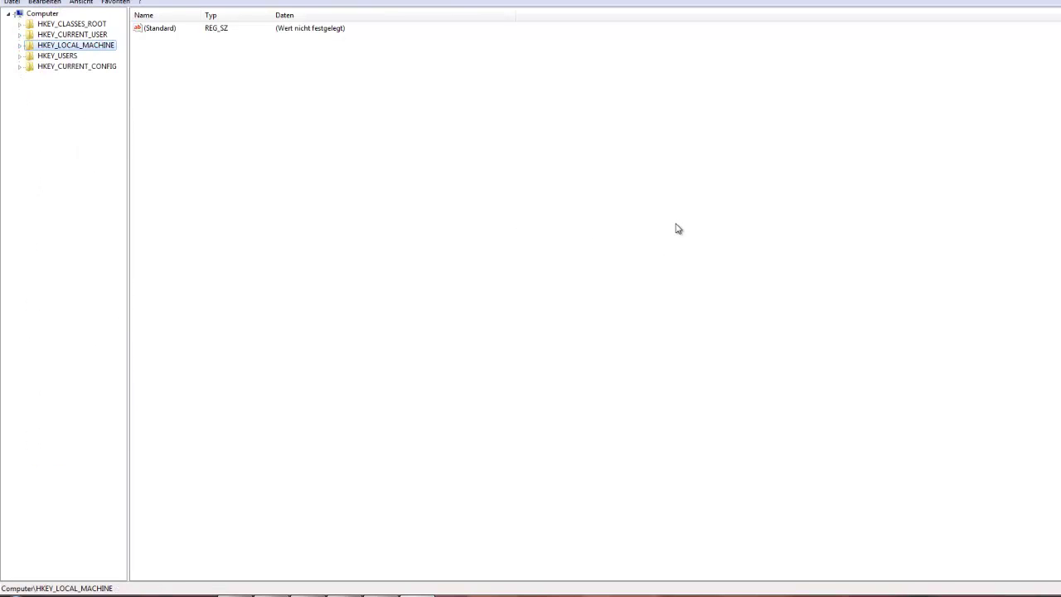